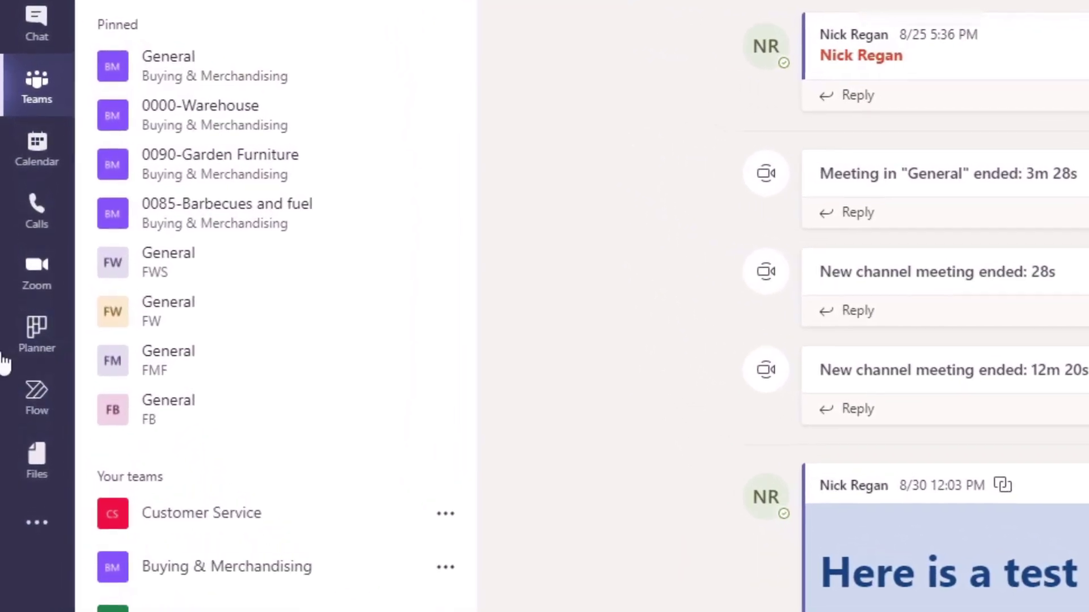
Step: Unpin Planner from the app rail and search the added apps for 'planner'
{"action": "right_click", "coordinate": [40, 337]}
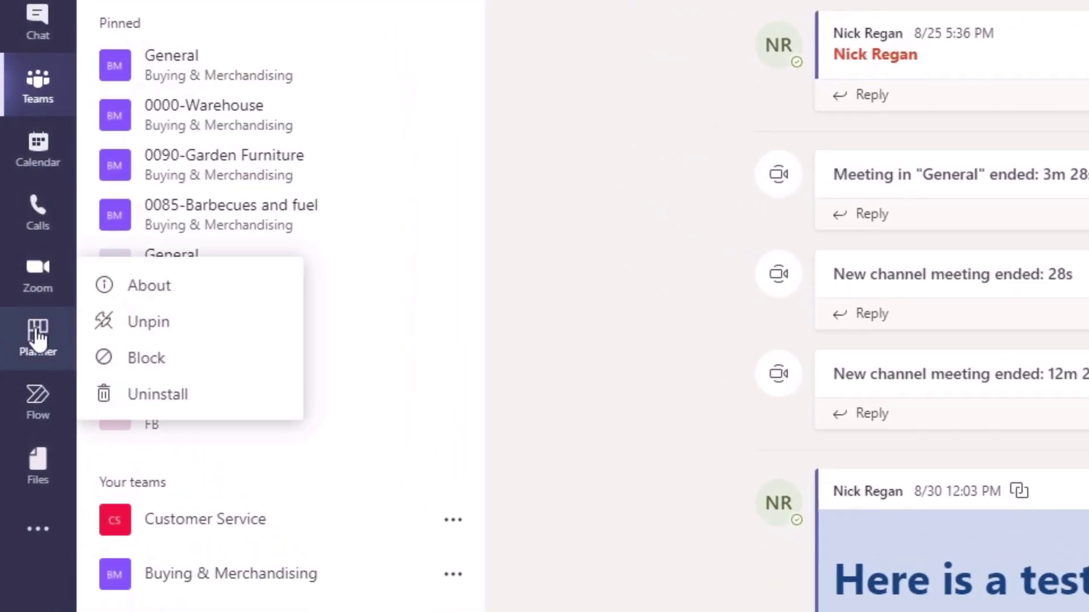
{"action": "left_click", "coordinate": [152, 321]}
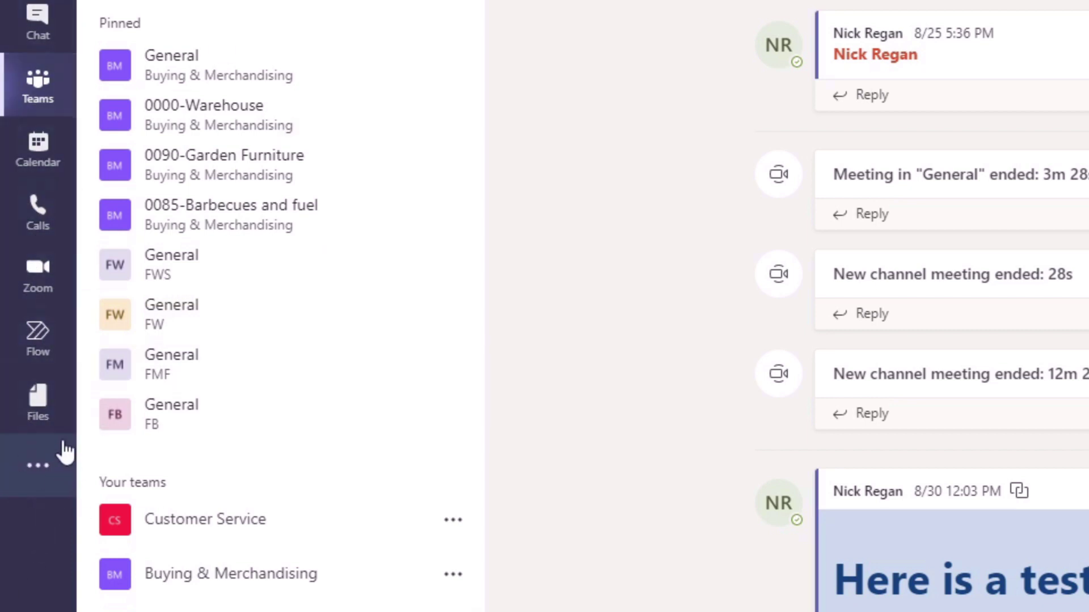
{"action": "left_click", "coordinate": [40, 479]}
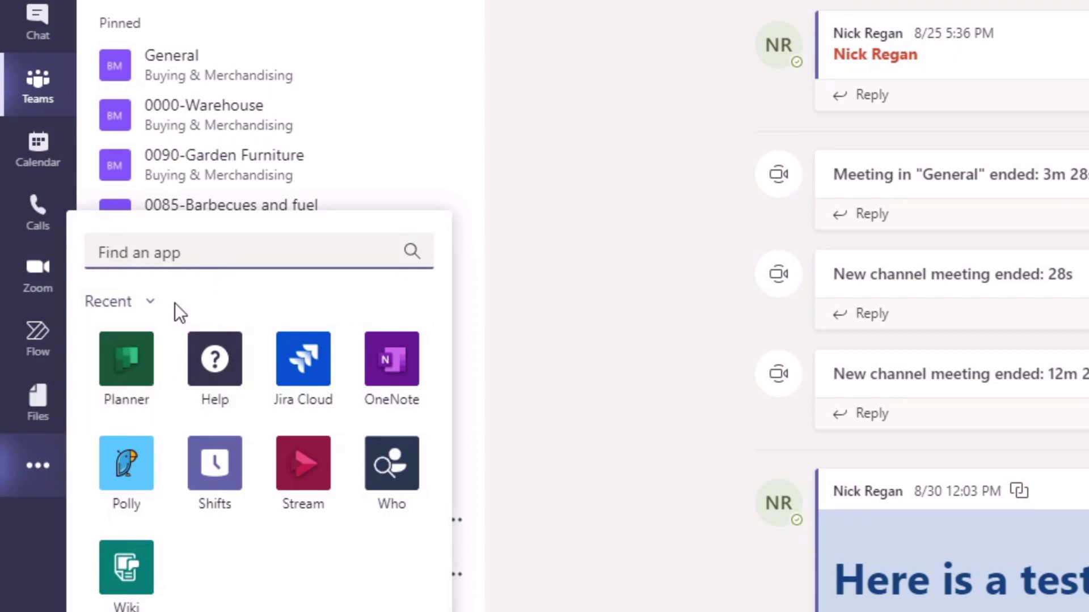
{"action": "type", "text": "planner"}
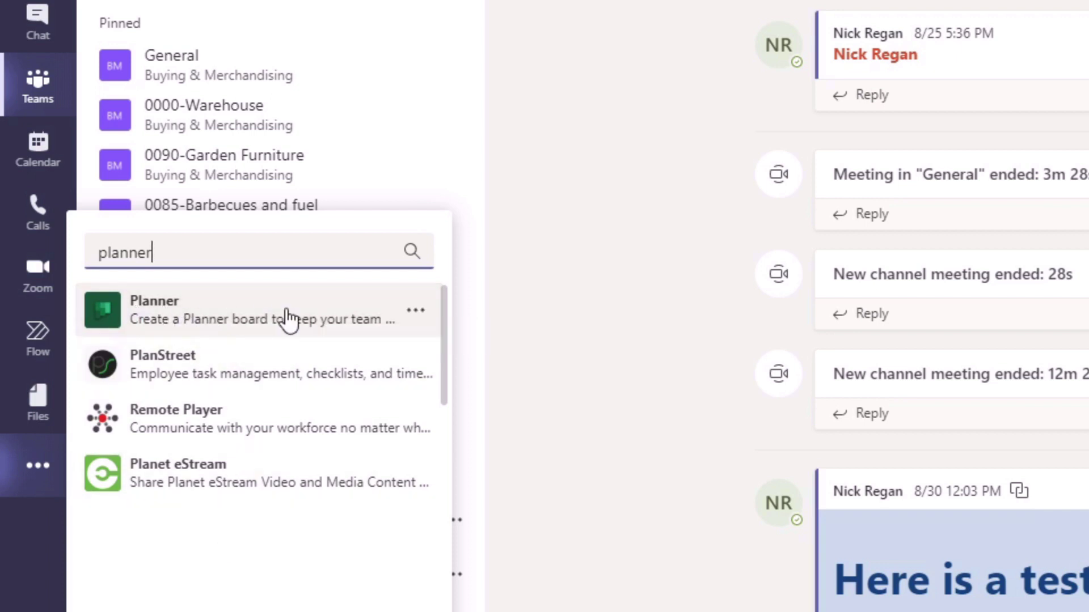
Step: Open Planner from the search results and pin it to the app rail
{"action": "left_click", "coordinate": [203, 315]}
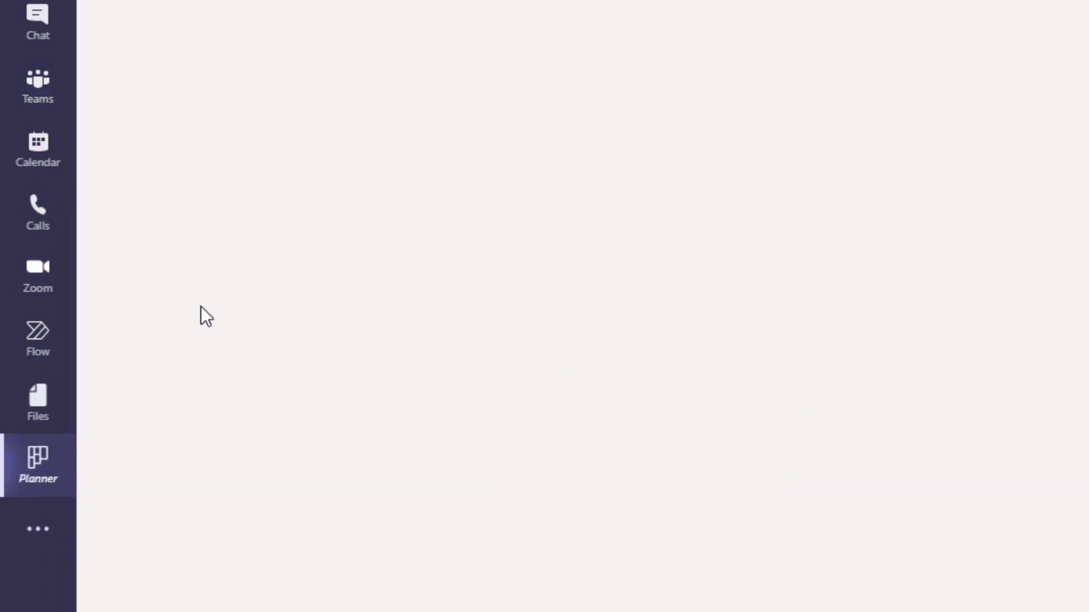
{"action": "right_click", "coordinate": [36, 474]}
{"action": "left_click", "coordinate": [100, 448]}
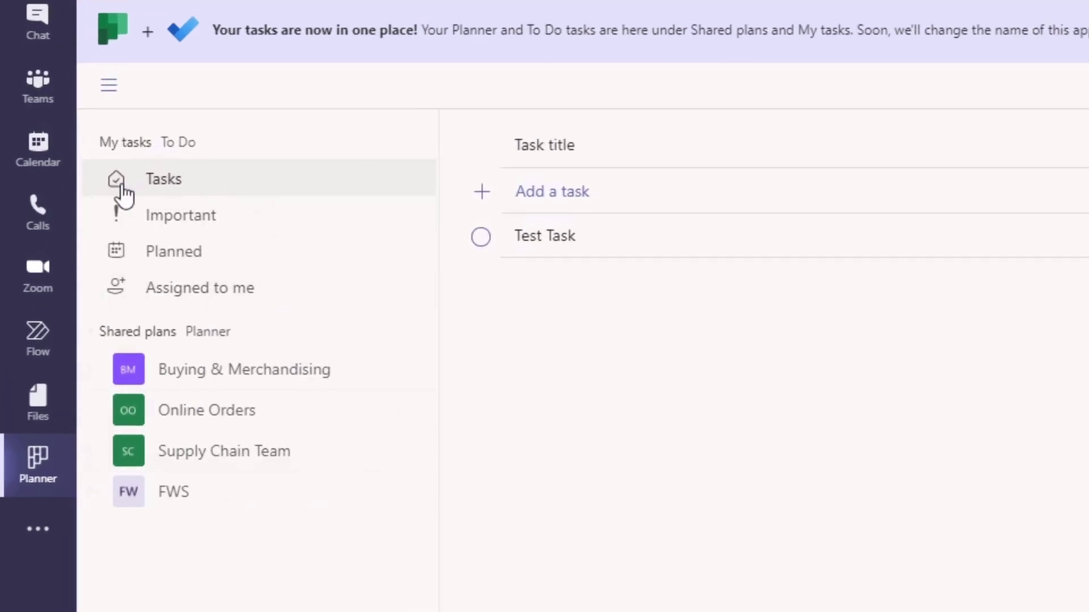
Step: View the Important, Planned and Assigned to me task lists
{"action": "left_click", "coordinate": [157, 218]}
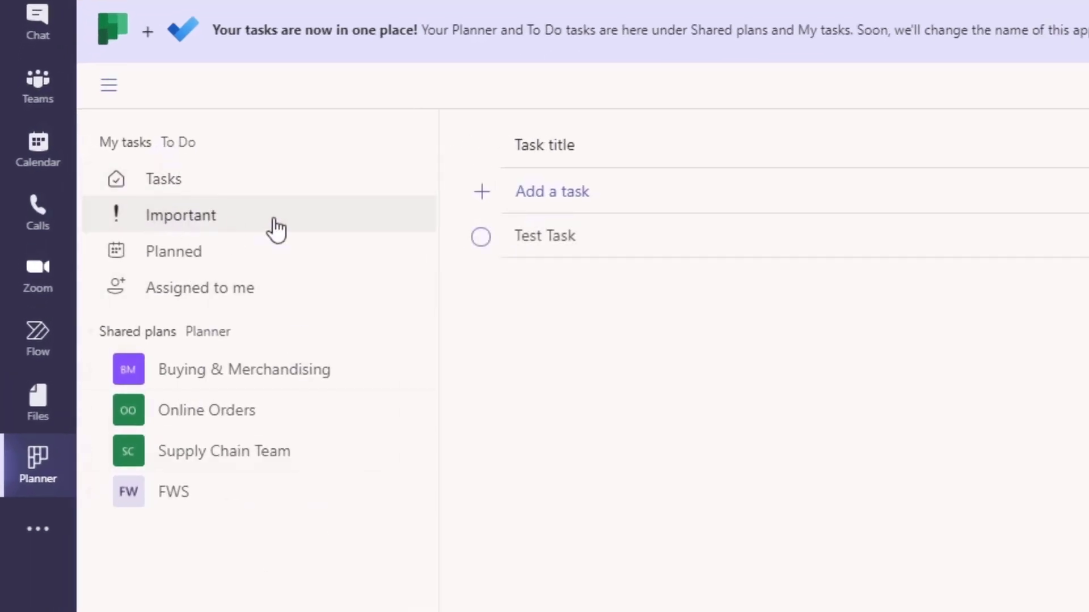
{"action": "left_click", "coordinate": [155, 256]}
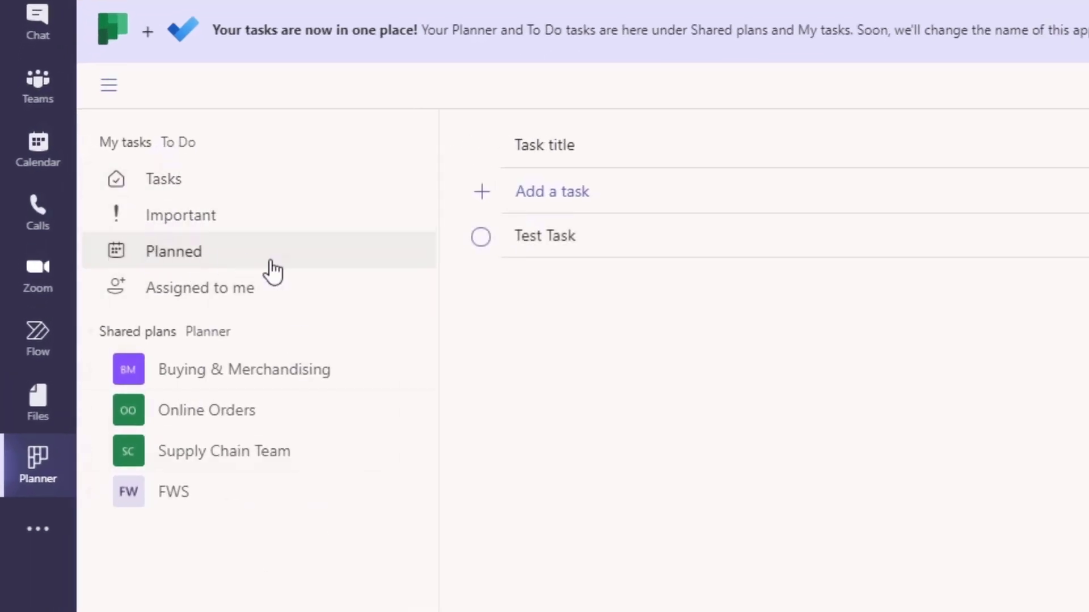
{"action": "left_click", "coordinate": [137, 296]}
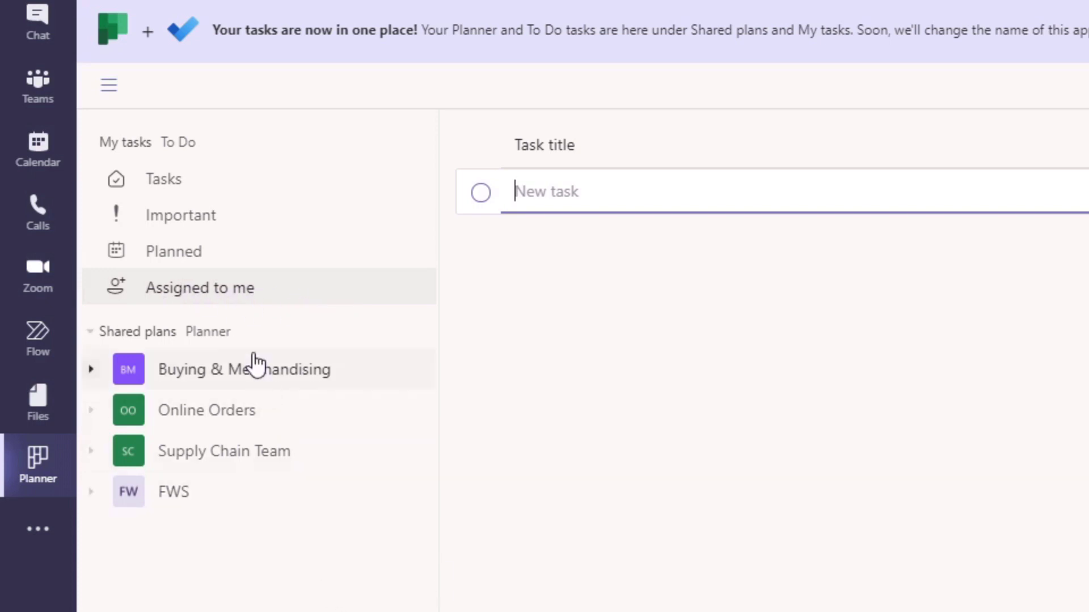
Step: Open the Supply Chain Planner plan under Supply Chain Team, then return to personal Tasks
{"action": "left_click", "coordinate": [220, 454]}
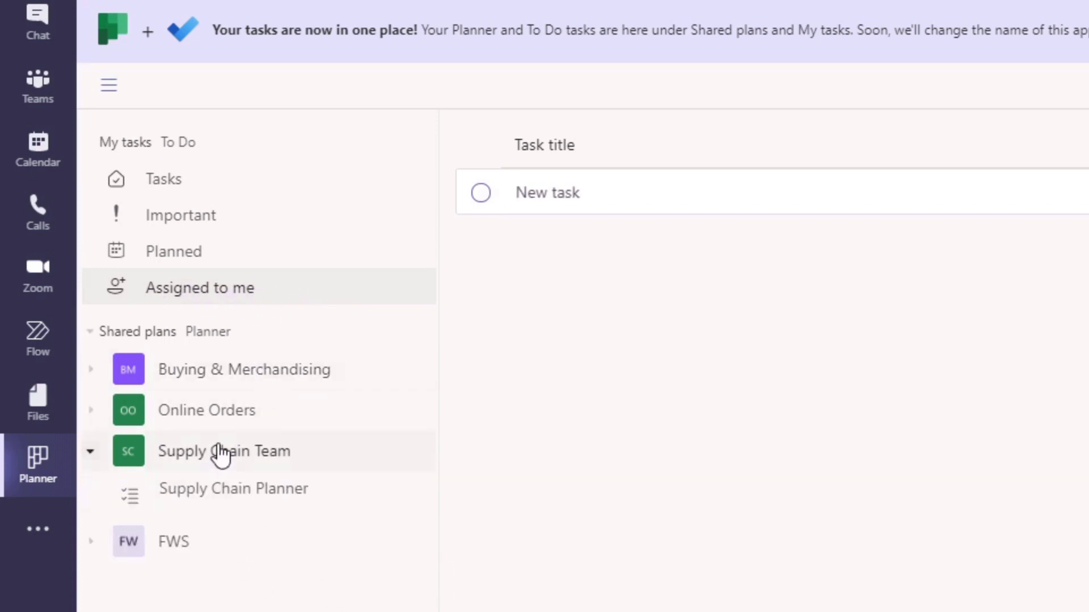
{"action": "left_click", "coordinate": [244, 503]}
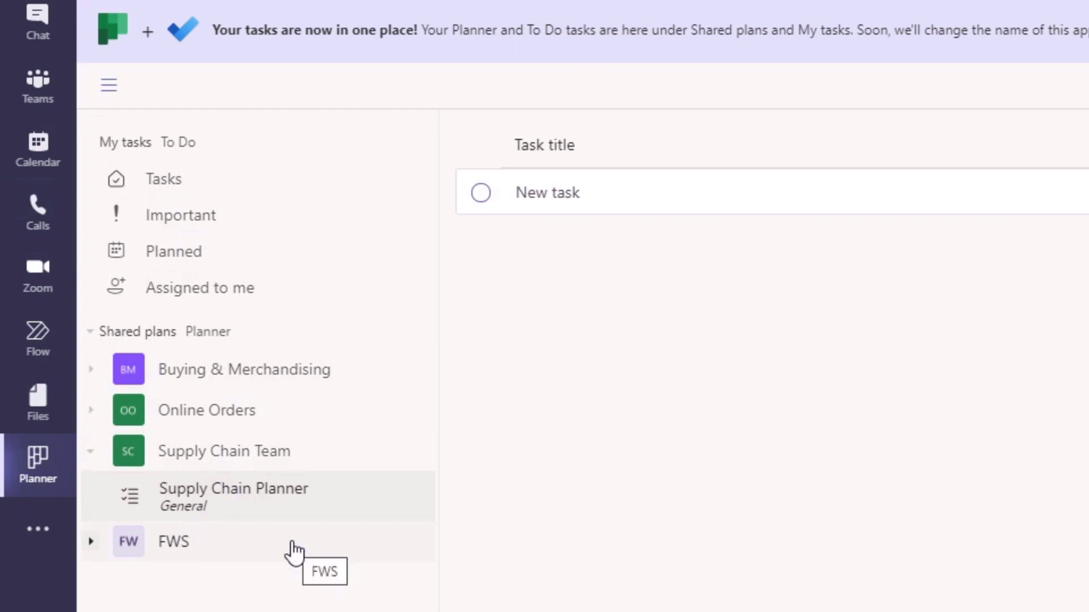
{"action": "left_click", "coordinate": [177, 191]}
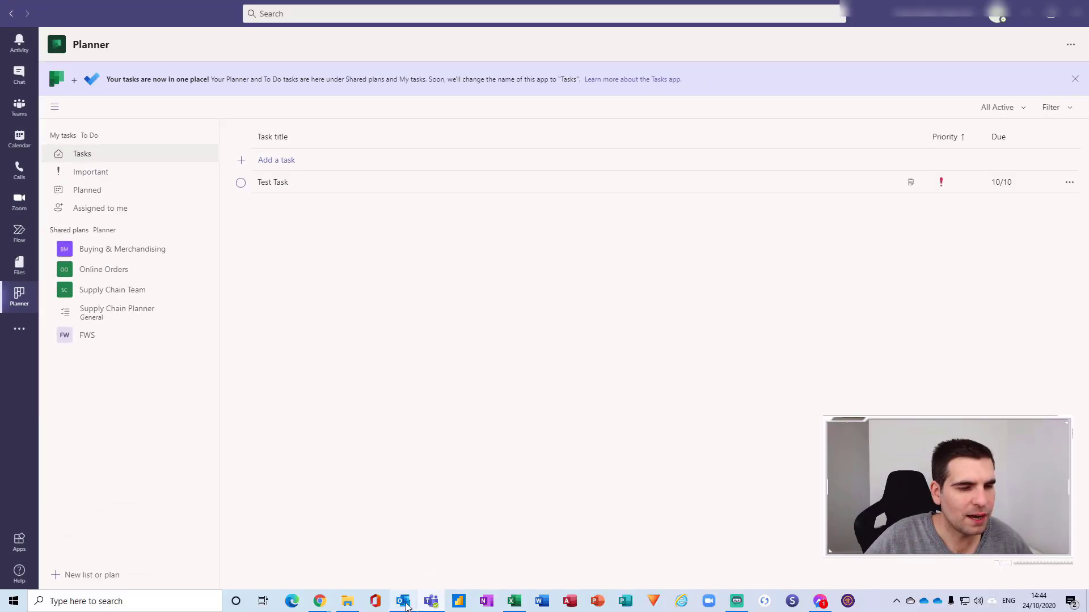
Step: Switch to the Outlook inbox from the taskbar
{"action": "left_click", "coordinate": [404, 602]}
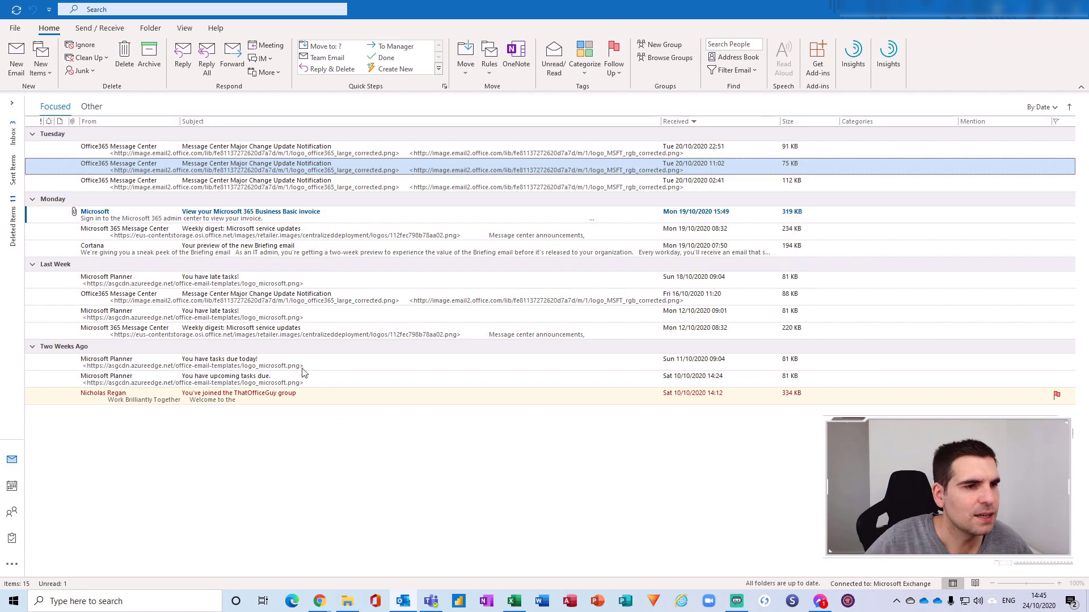
Step: Make the invoice email a High-importance task starting 24/10, due 25/10, and save it
{"action": "left_click_drag", "start_coordinate": [294, 220], "coordinate": [29, 519]}
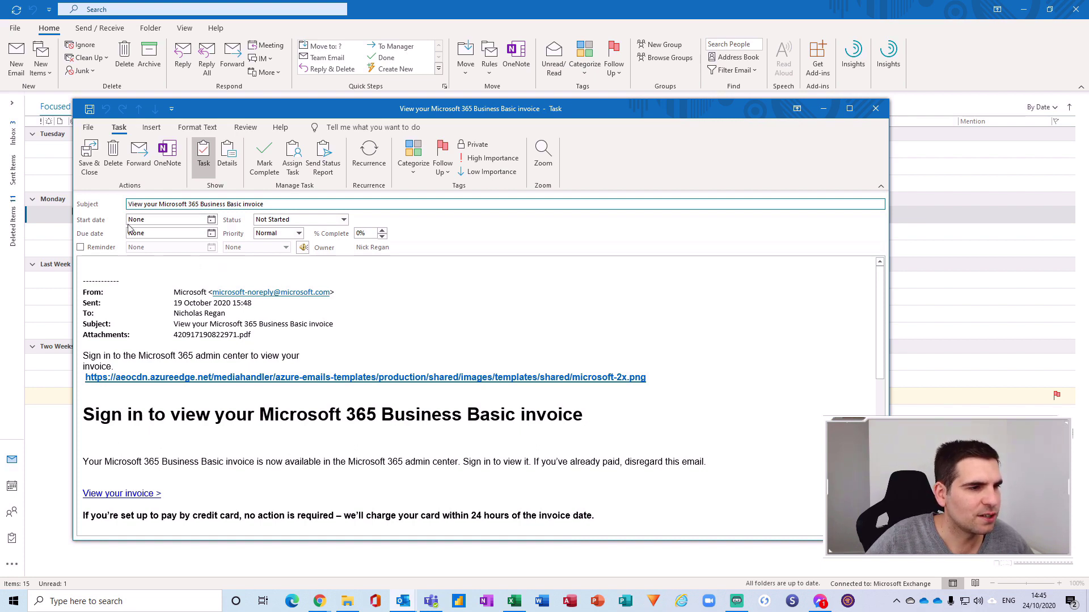
{"action": "left_click", "coordinate": [211, 233]}
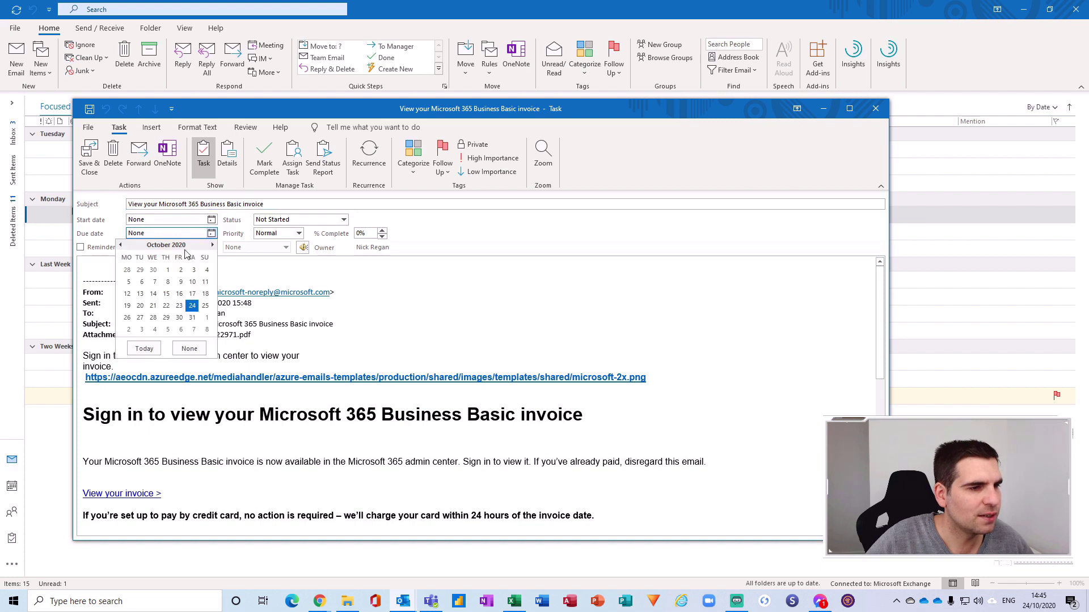
{"action": "left_click", "coordinate": [205, 305]}
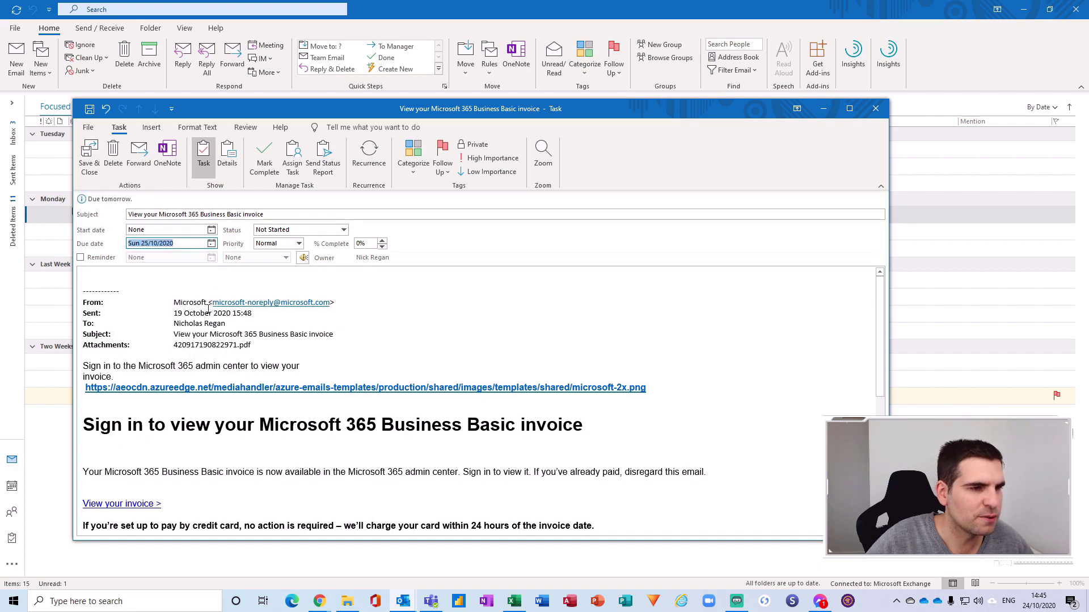
{"action": "left_click", "coordinate": [211, 232]}
{"action": "left_click", "coordinate": [191, 306]}
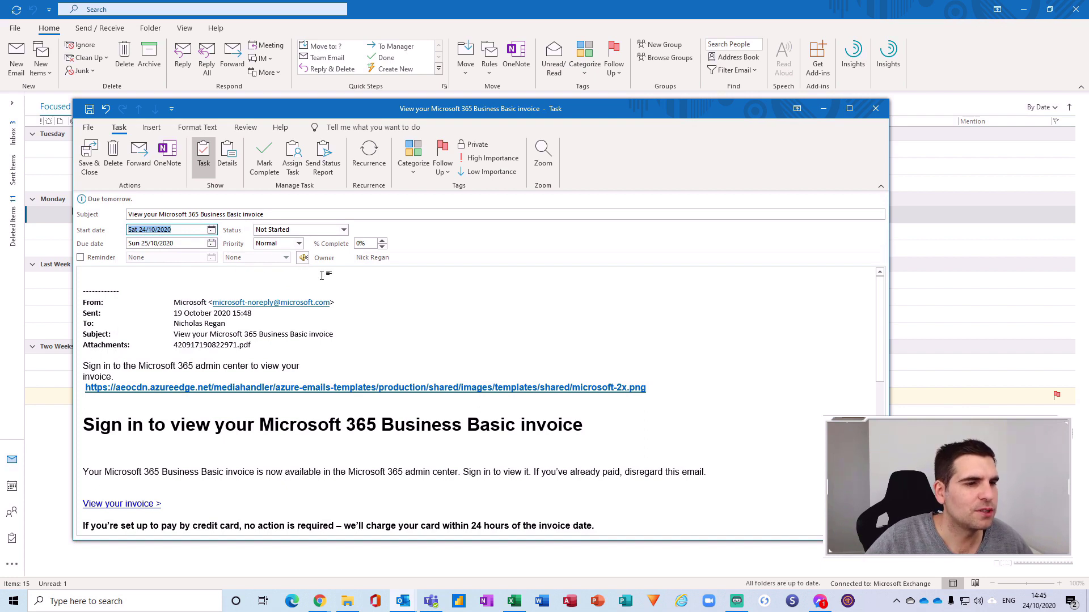
{"action": "left_click", "coordinate": [488, 158]}
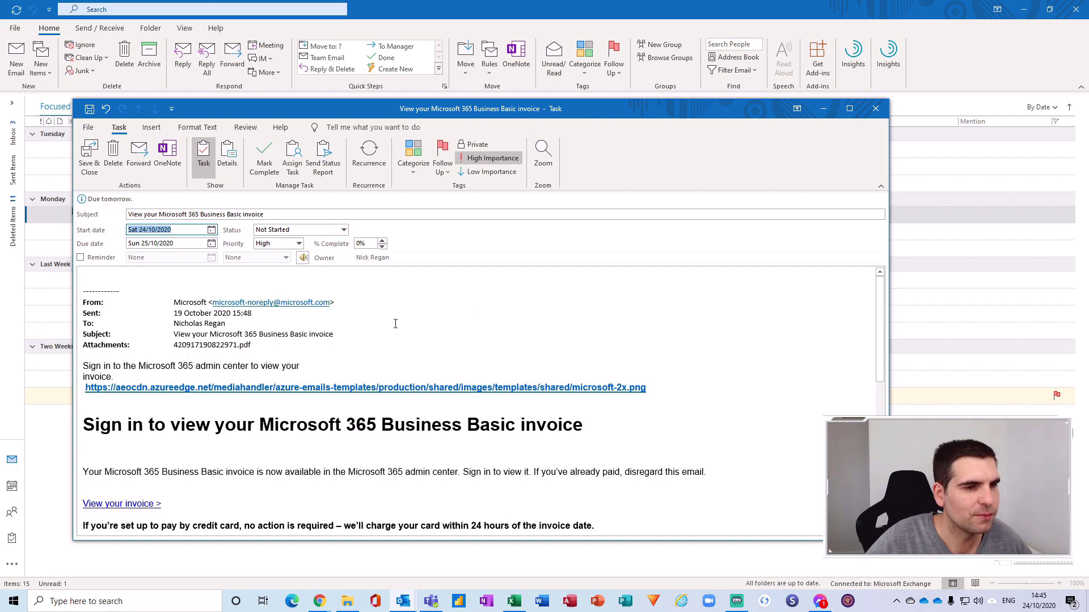
{"action": "left_click", "coordinate": [90, 152]}
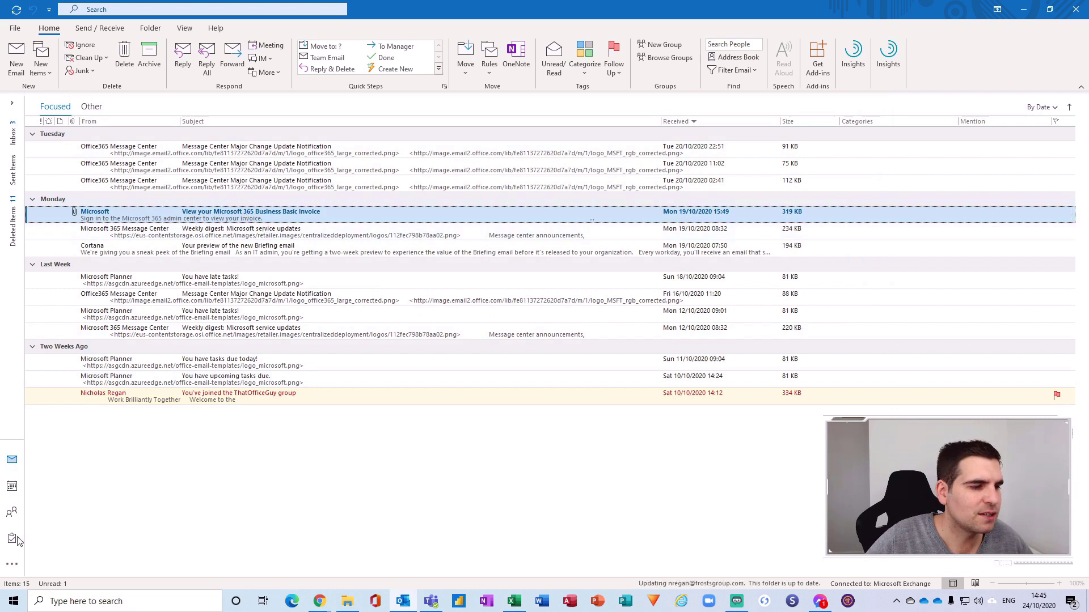
Step: Switch to Teams and refresh the task list to show the synced invoice task
{"action": "mouse_move", "coordinate": [13, 540]}
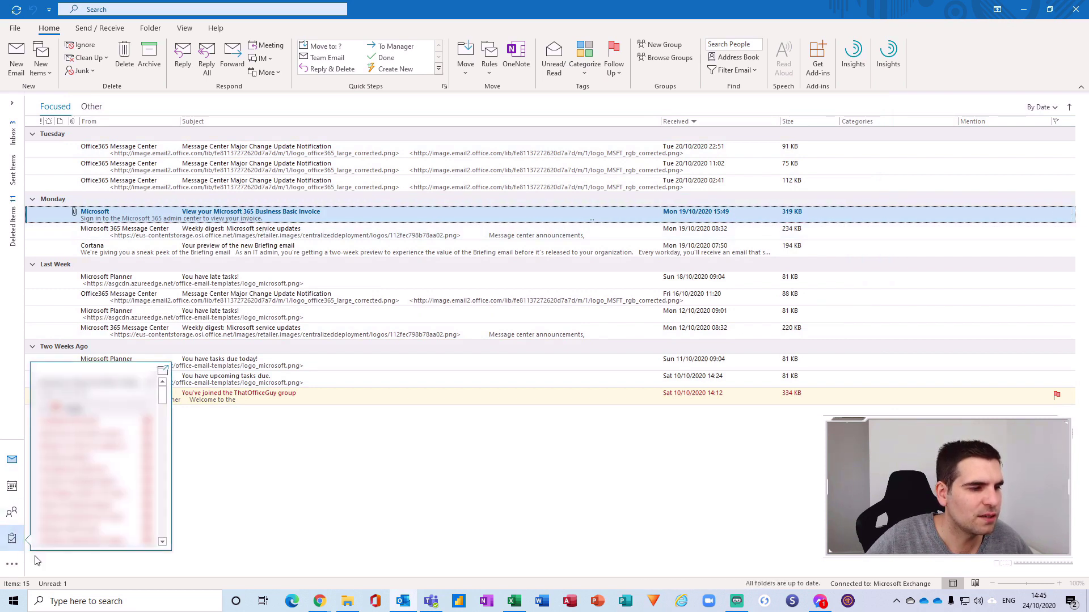
{"action": "left_click", "coordinate": [432, 603]}
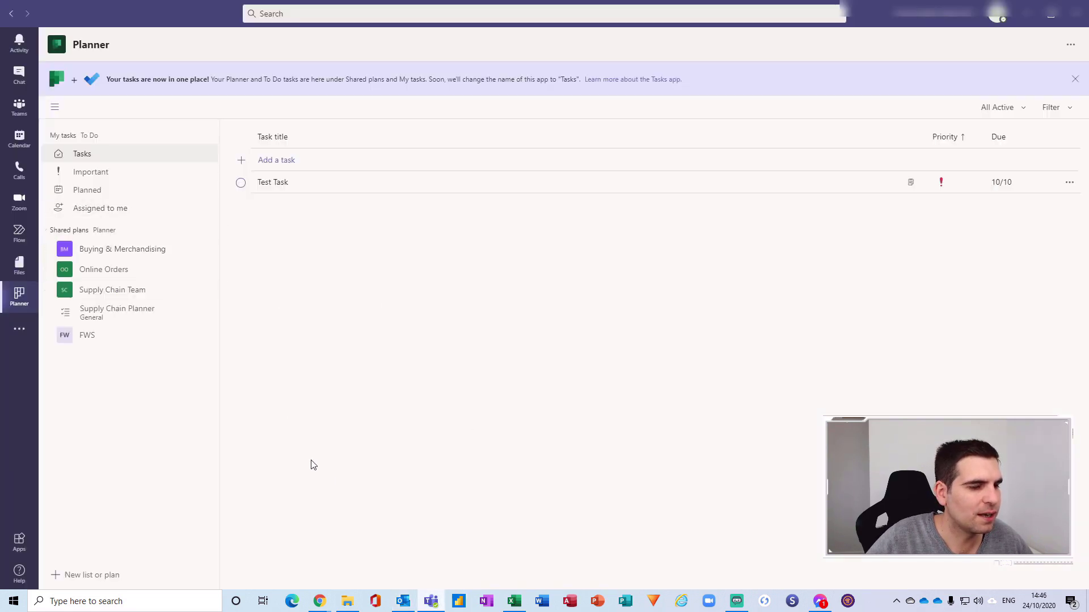
{"action": "left_click", "coordinate": [80, 154]}
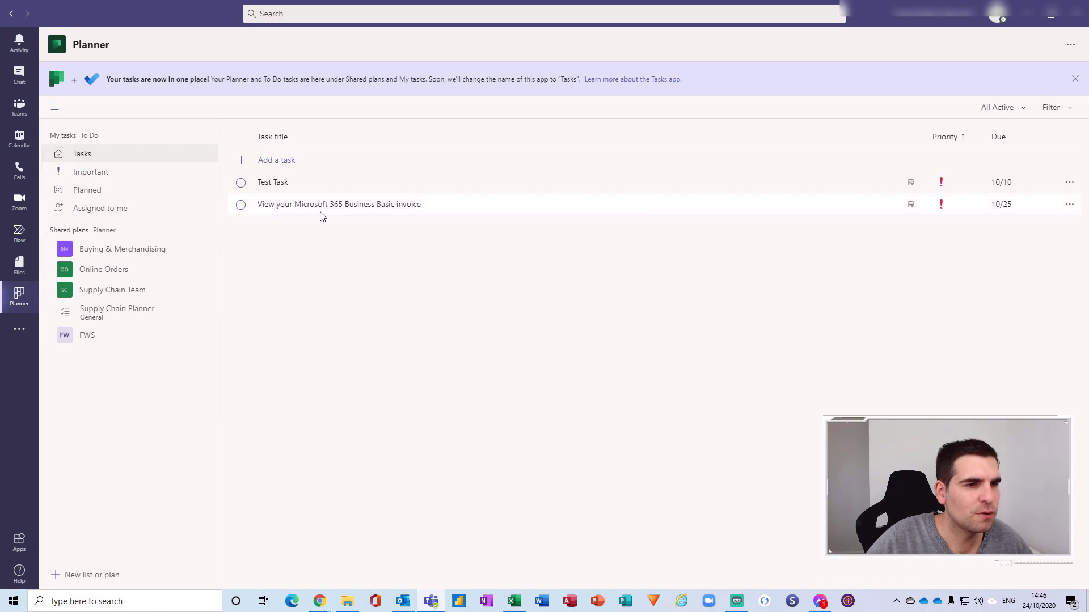
Step: Review the invoice task's details, then return to Outlook
{"action": "left_click", "coordinate": [413, 206]}
{"action": "scroll", "coordinate": [625, 363], "scroll_direction": "down", "scroll_amount": 5}
{"action": "scroll", "coordinate": [626, 369], "scroll_direction": "up", "scroll_amount": 3}
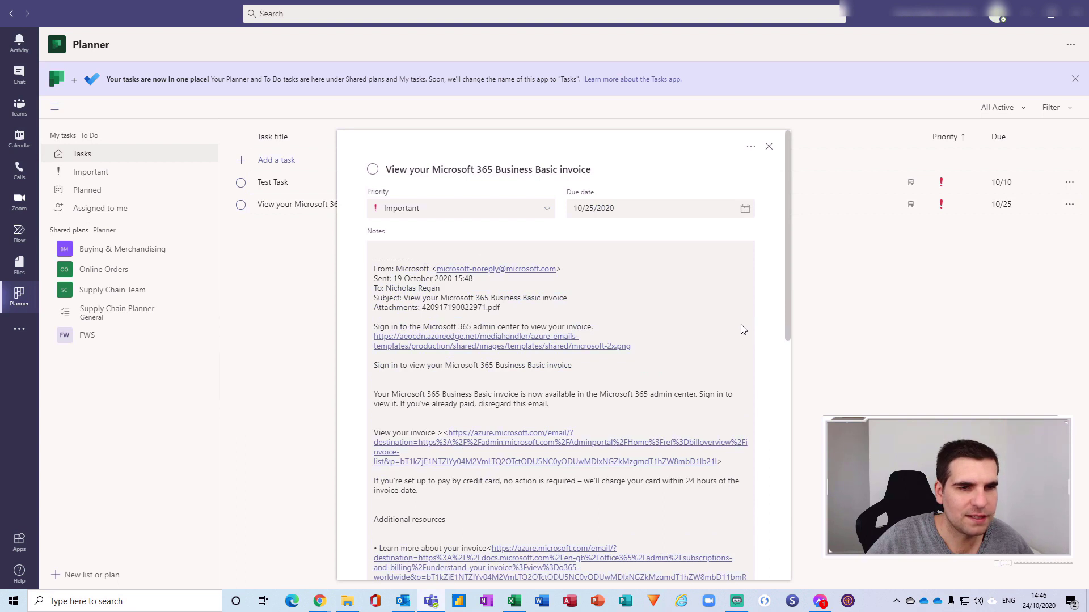
{"action": "left_click", "coordinate": [769, 146]}
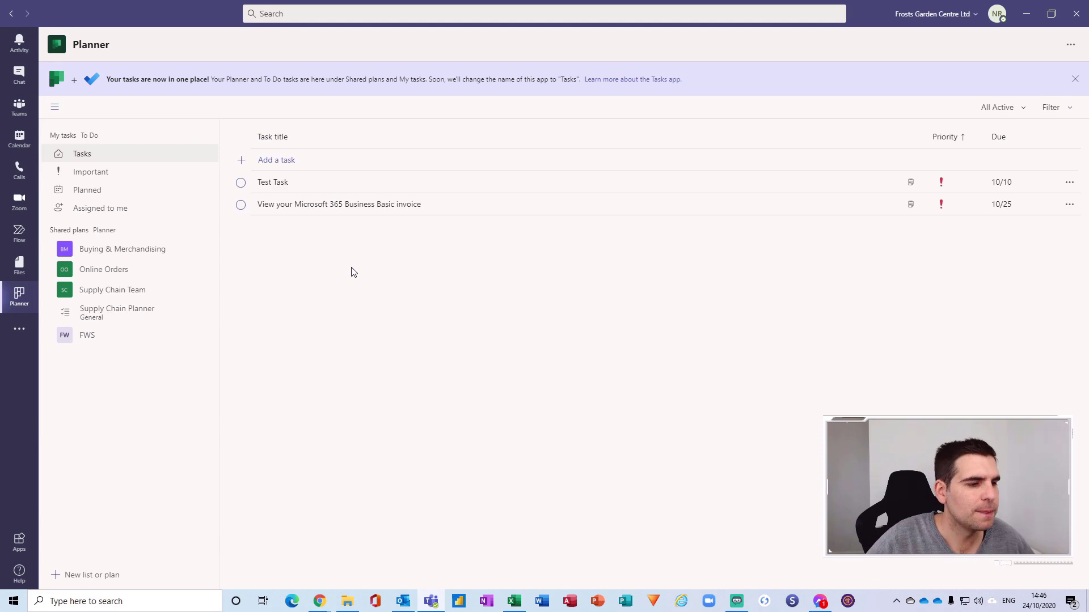
{"action": "left_click", "coordinate": [405, 602]}
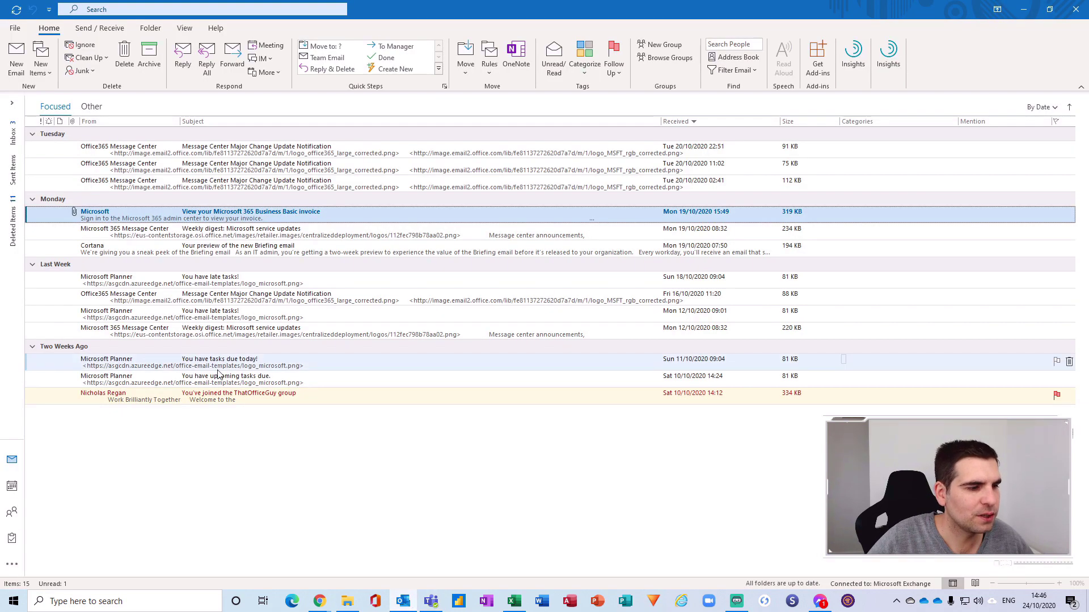
Step: Open the Outlook To-Do List and select the invoice task due tomorrow
{"action": "left_click", "coordinate": [13, 539]}
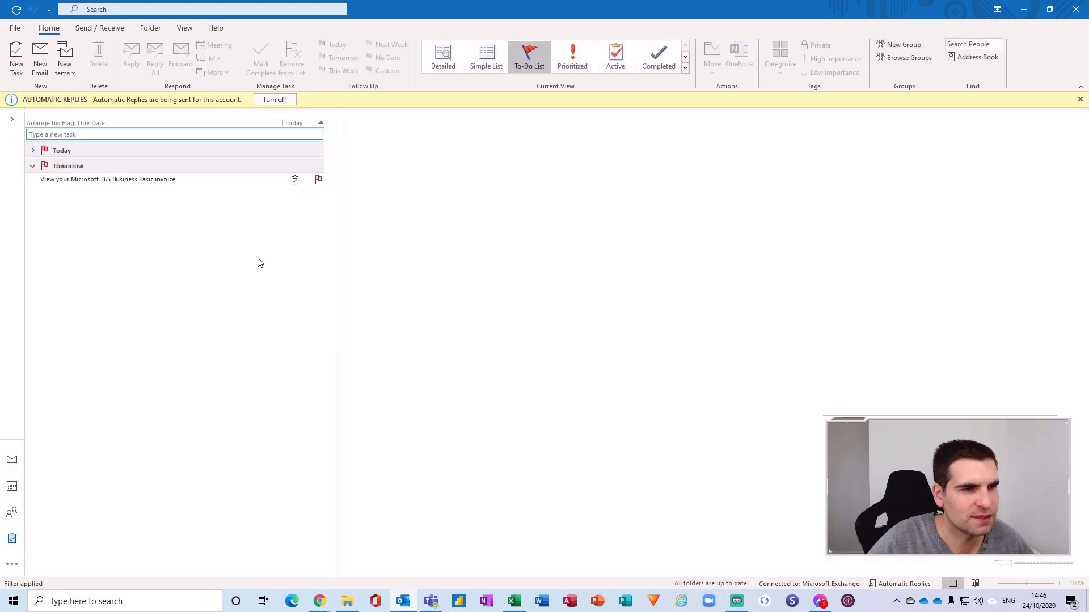
{"action": "left_click", "coordinate": [32, 152]}
{"action": "left_click", "coordinate": [32, 152]}
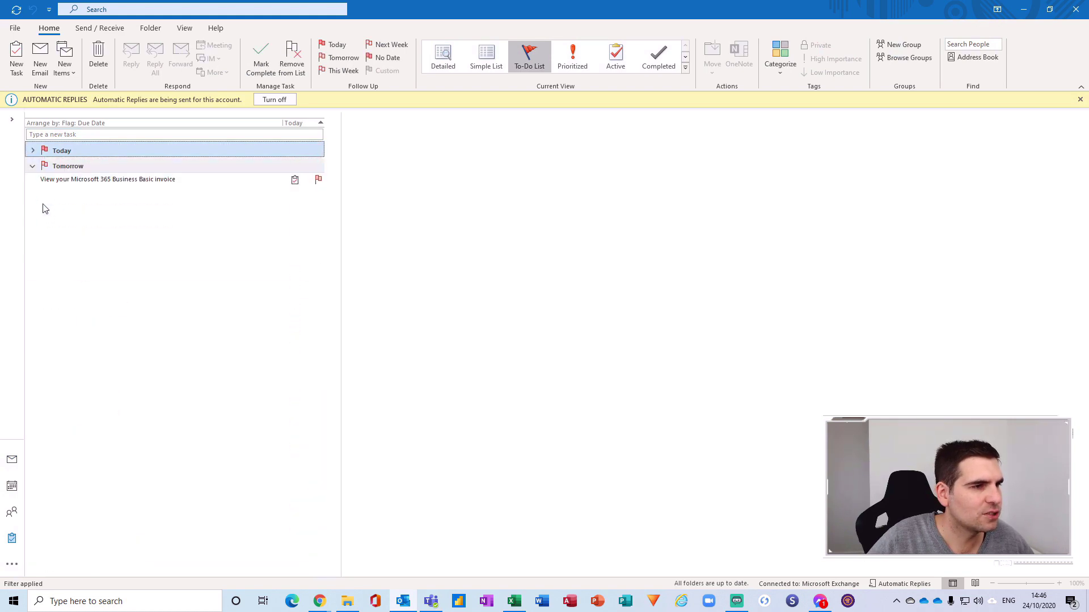
{"action": "left_click", "coordinate": [91, 181]}
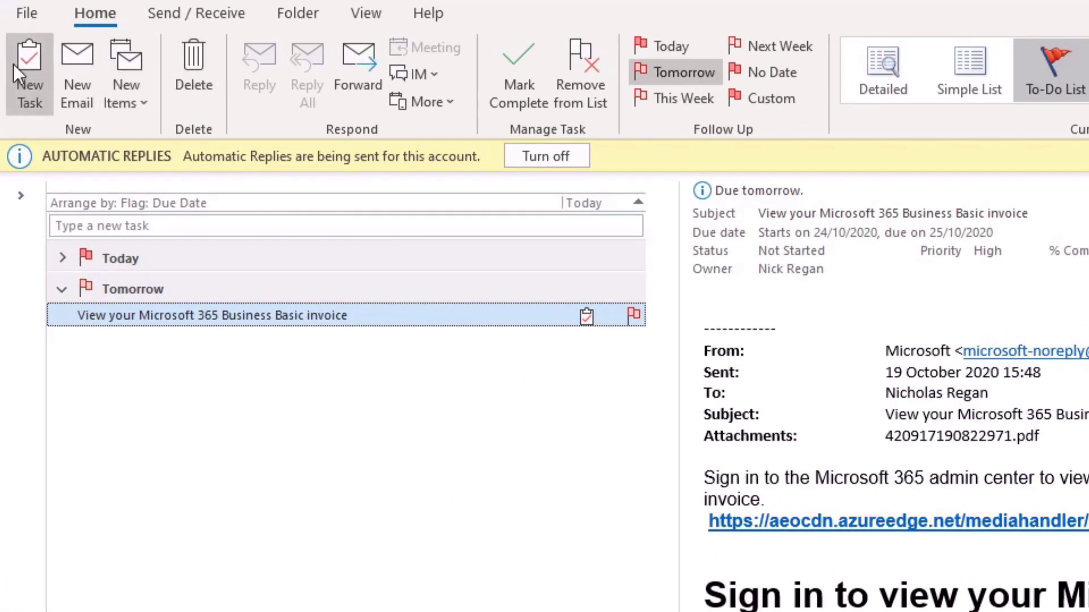
Step: Create a task titled 'This is an Outlook test', make it an assignment, and save it
{"action": "left_click", "coordinate": [17, 61]}
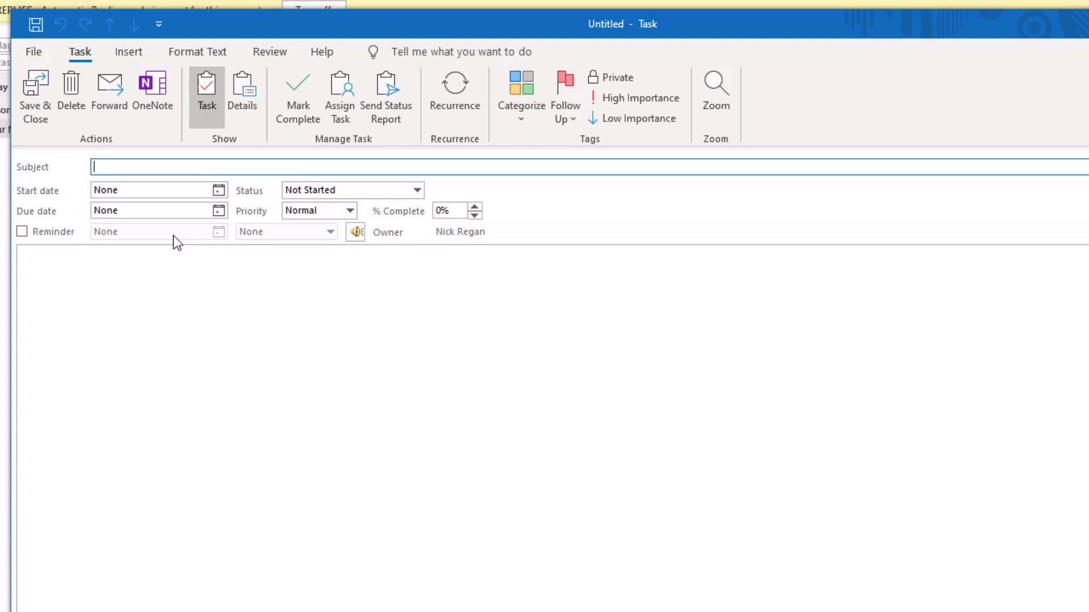
{"action": "type", "text": "This is an Outlook test"}
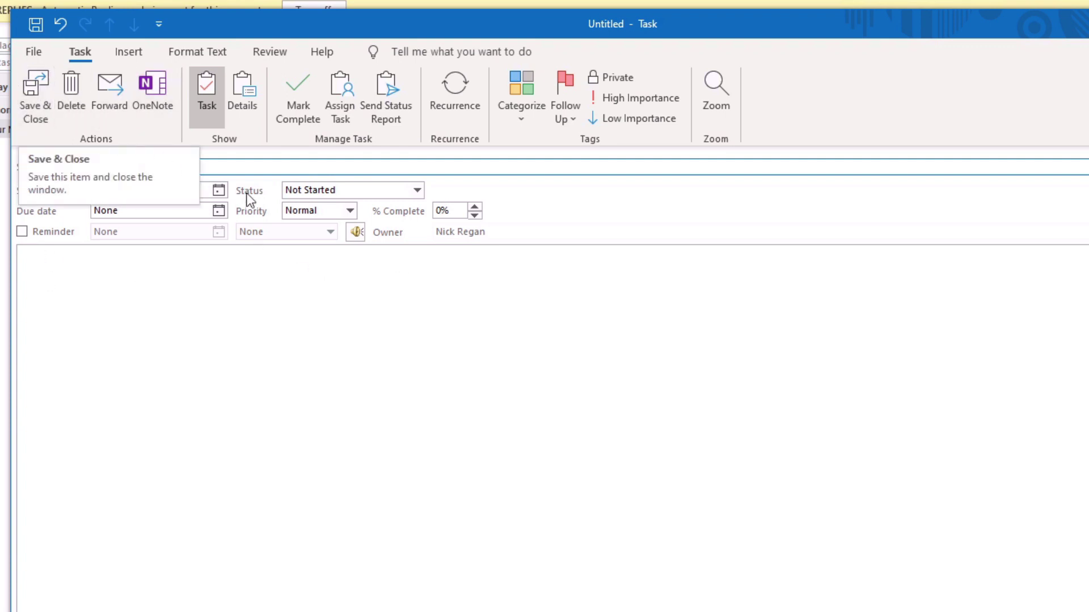
{"action": "left_click", "coordinate": [340, 107]}
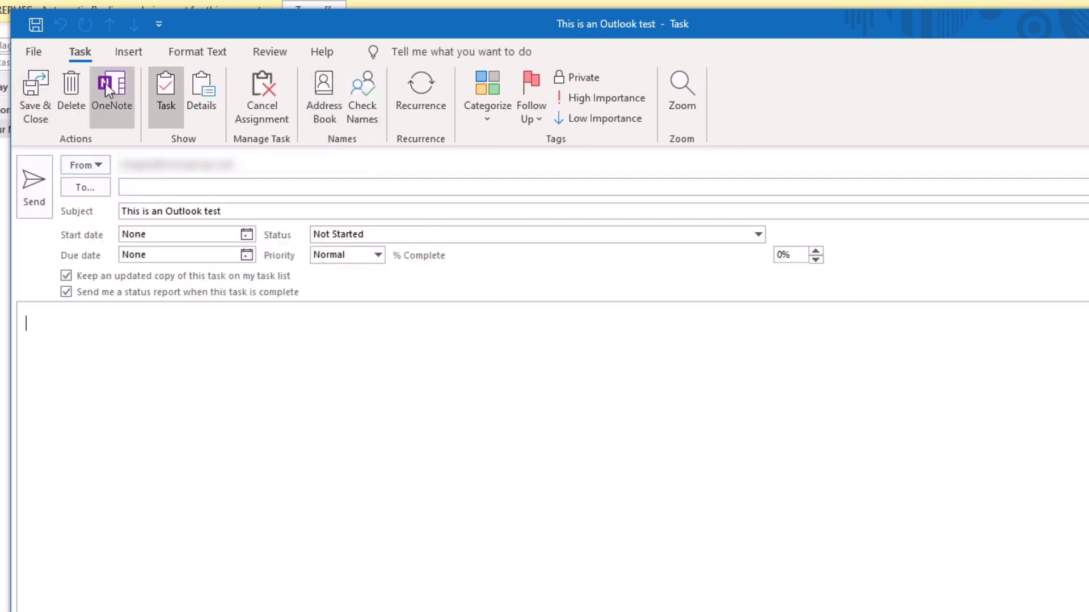
{"action": "left_click", "coordinate": [36, 91]}
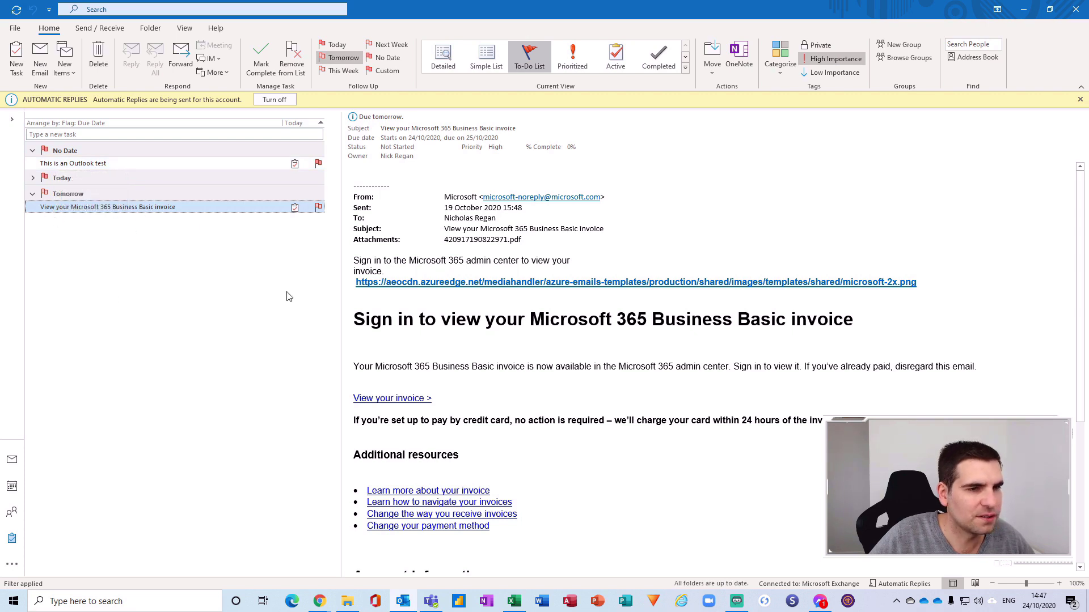
Step: In Teams Planner, switch between the Tasks and Important lists to check for the new task
{"action": "left_click", "coordinate": [431, 603]}
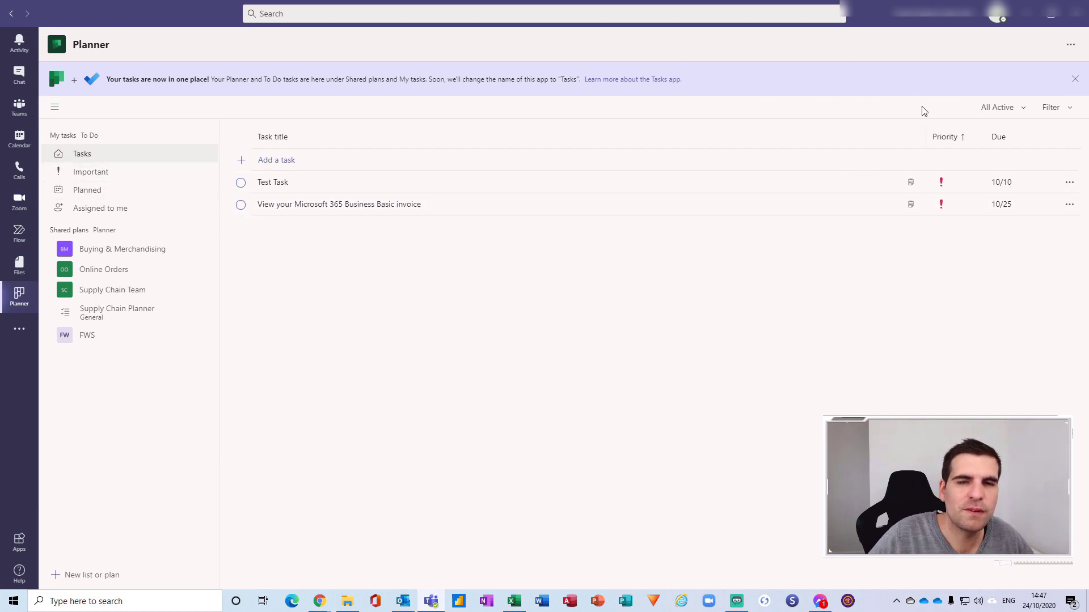
{"action": "left_click", "coordinate": [108, 173]}
{"action": "left_click", "coordinate": [102, 154]}
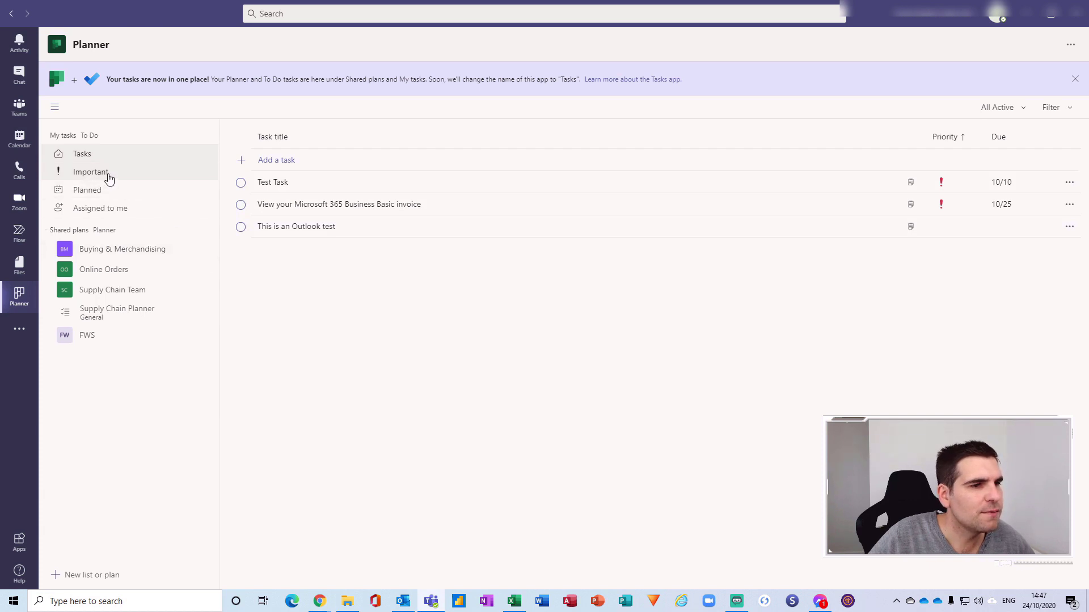
{"action": "left_click", "coordinate": [91, 172]}
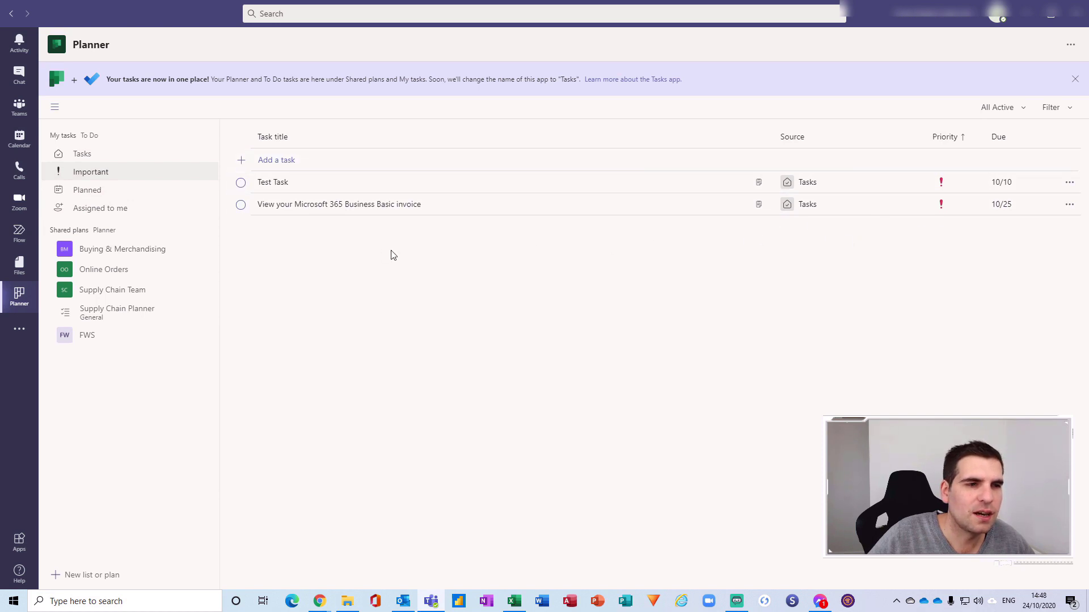
{"action": "left_click", "coordinate": [107, 155]}
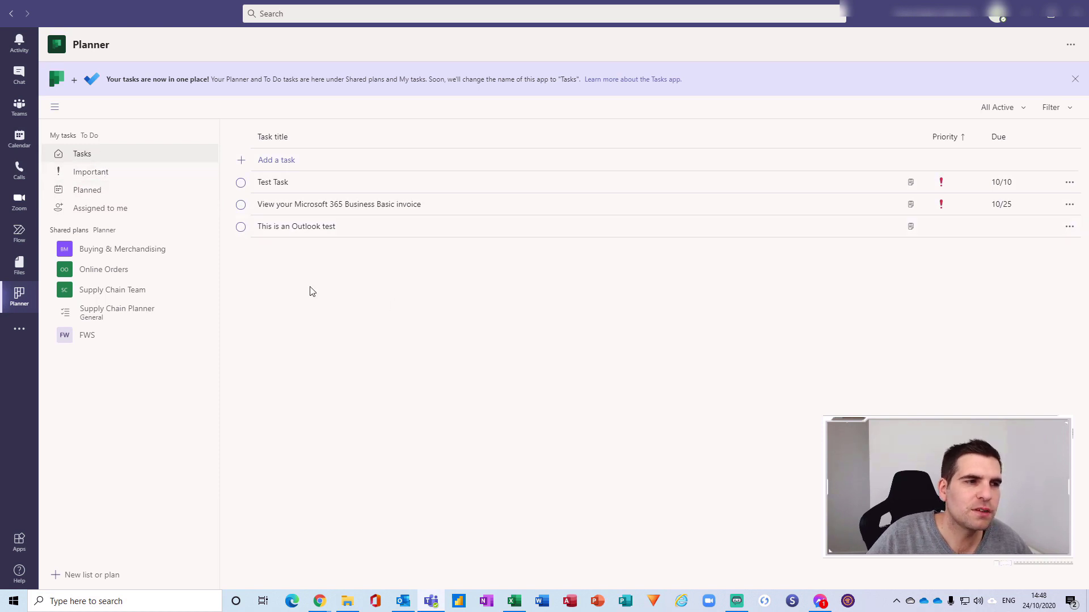
{"action": "left_click", "coordinate": [112, 176]}
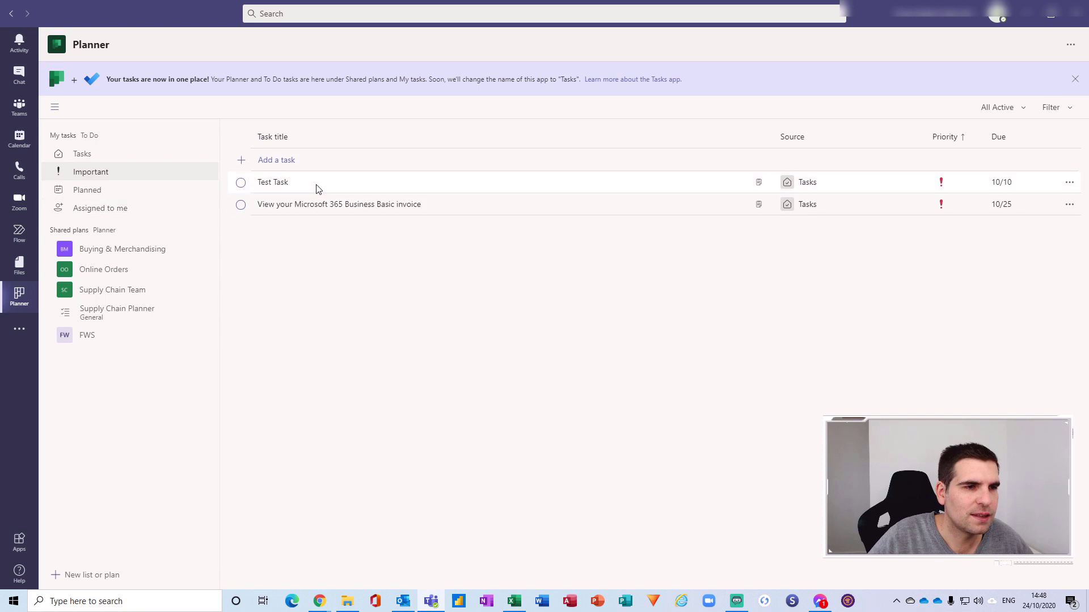
Step: Check Test Task's details, then view the Planned and Assigned to me lists
{"action": "left_click", "coordinate": [280, 186]}
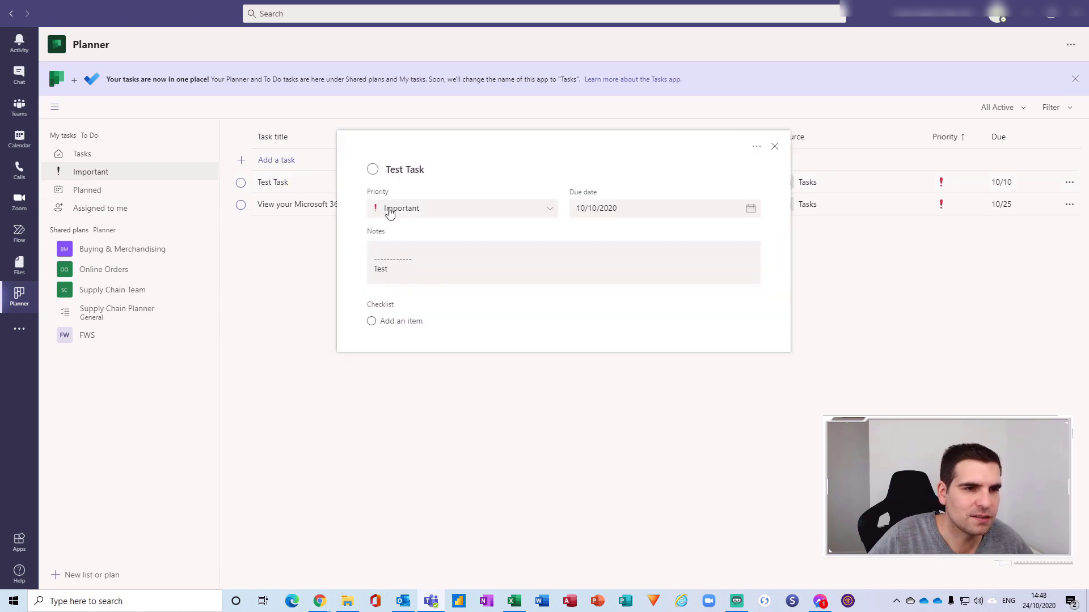
{"action": "left_click", "coordinate": [774, 146]}
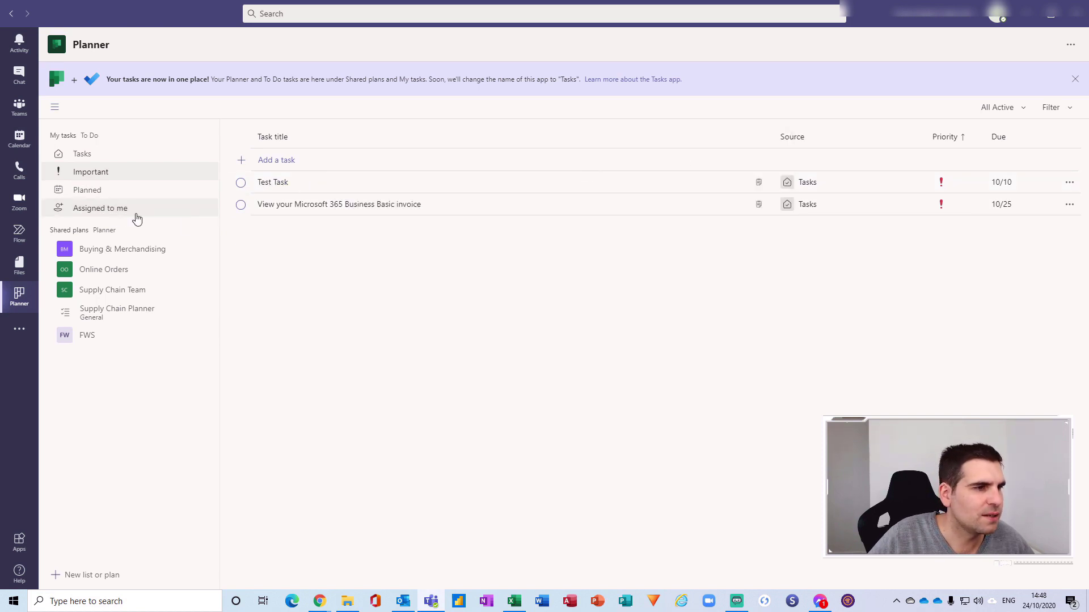
{"action": "left_click", "coordinate": [108, 198]}
{"action": "left_click", "coordinate": [108, 207]}
Step: Add an Important-priority task 'Test planner tast' to the Supply Chain Planner plan
{"action": "left_click", "coordinate": [139, 289]}
{"action": "left_click", "coordinate": [134, 289]}
{"action": "left_click_drag", "start_coordinate": [115, 309], "coordinate": [119, 318]}
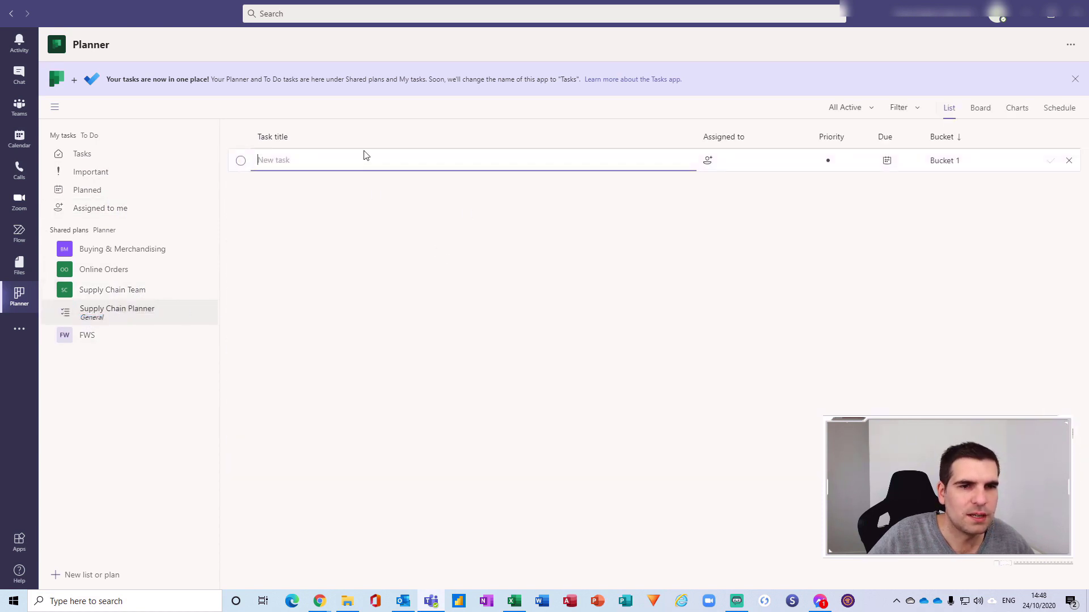
{"action": "type", "text": "tes"}
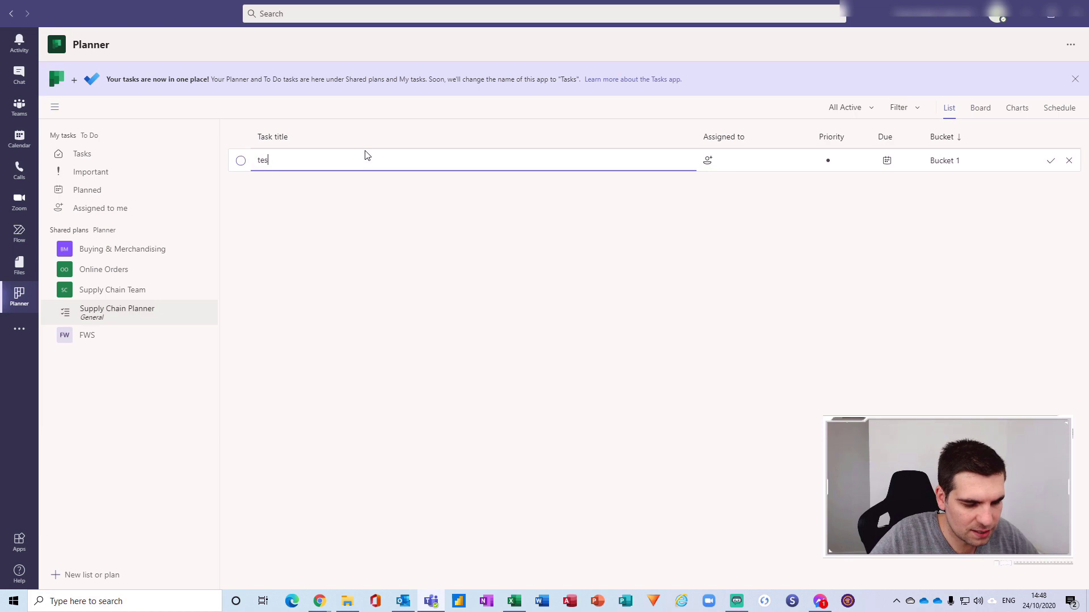
{"action": "type", "text": "t planner tast"}
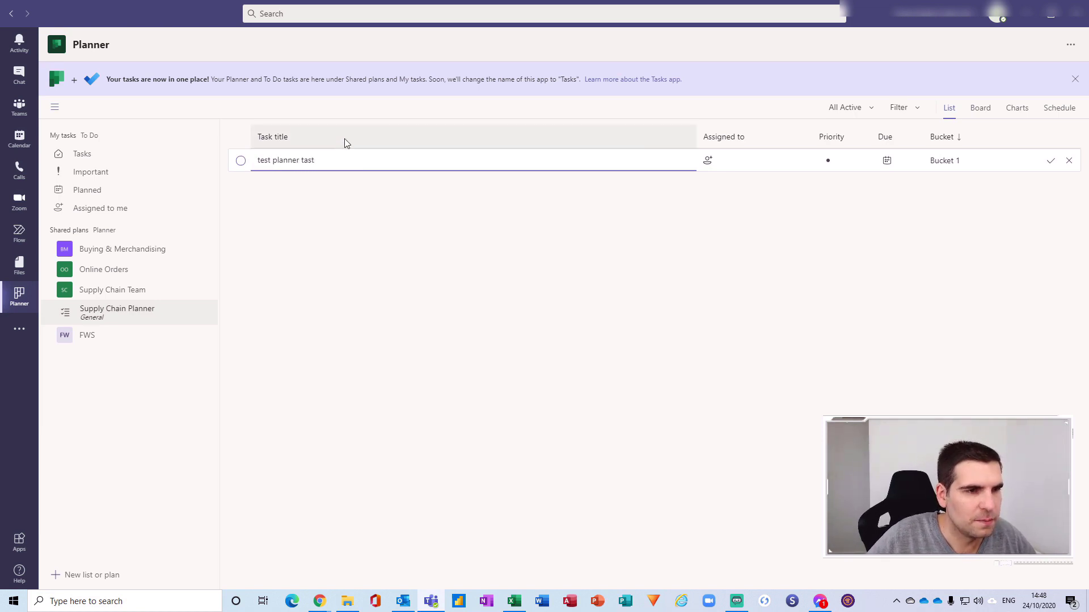
{"action": "left_click", "coordinate": [261, 160]}
{"action": "key", "text": "BackSpace"}
{"action": "type", "text": "T"}
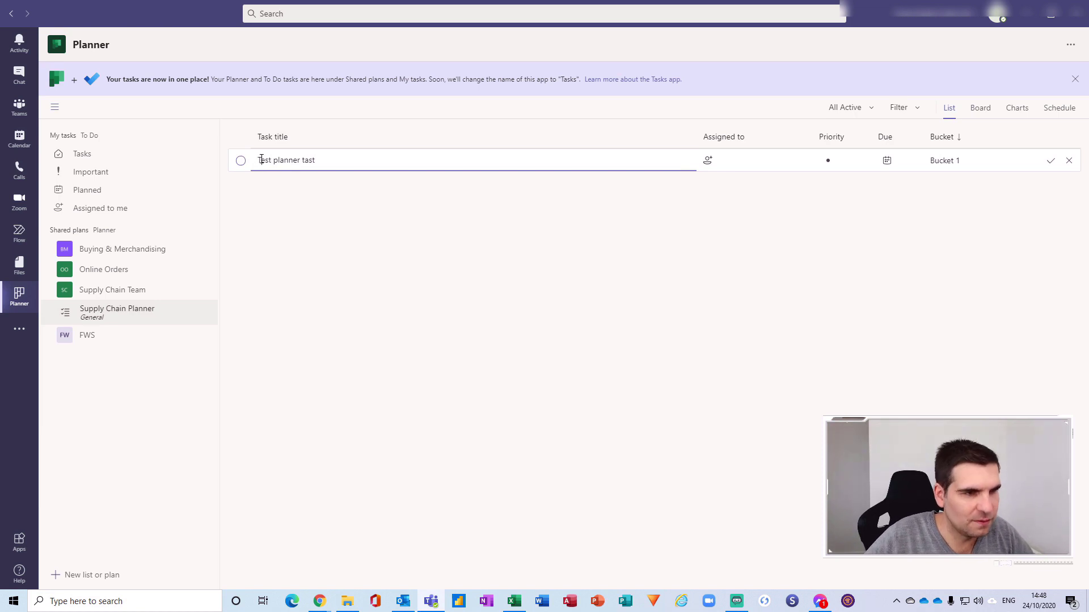
{"action": "left_click", "coordinate": [832, 165]}
{"action": "left_click", "coordinate": [859, 213]}
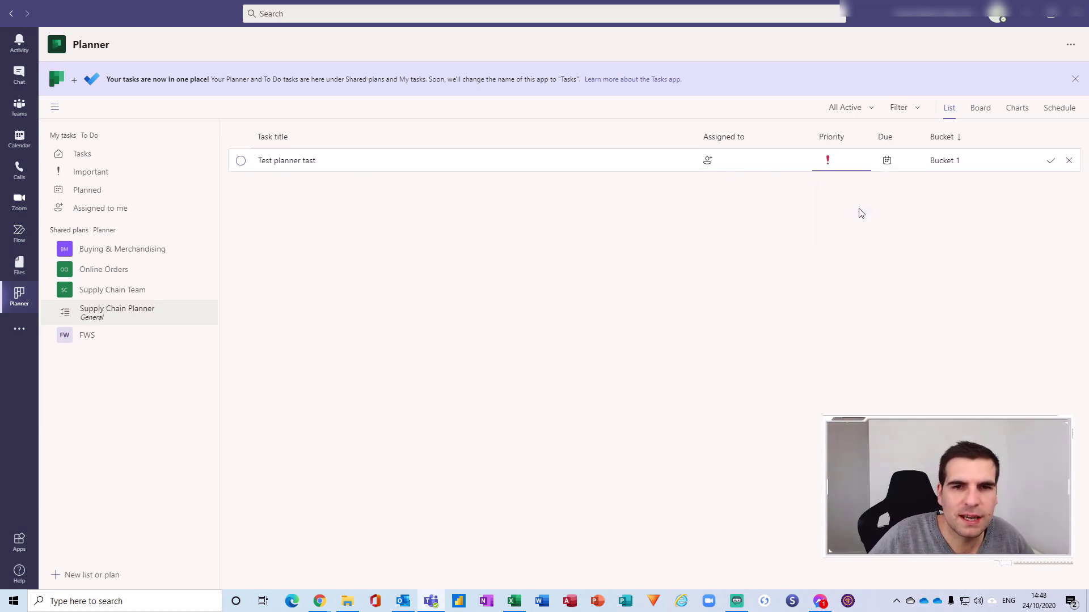
{"action": "left_click", "coordinate": [1050, 161]}
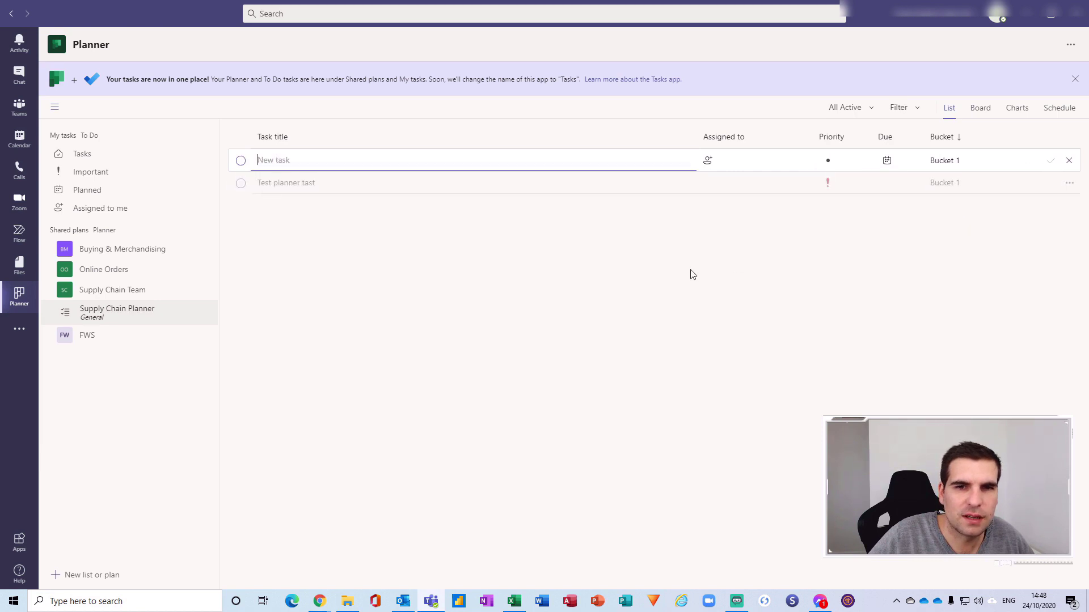
Step: Browse the Important, Planned and Assigned to me lists, ending on Important
{"action": "left_click", "coordinate": [61, 176]}
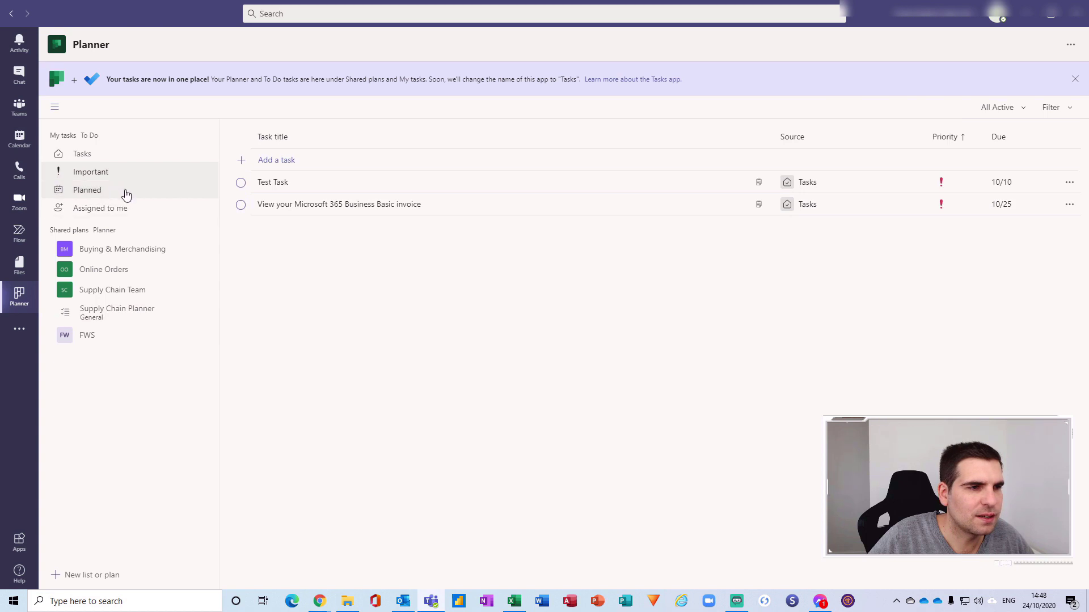
{"action": "left_click", "coordinate": [93, 195]}
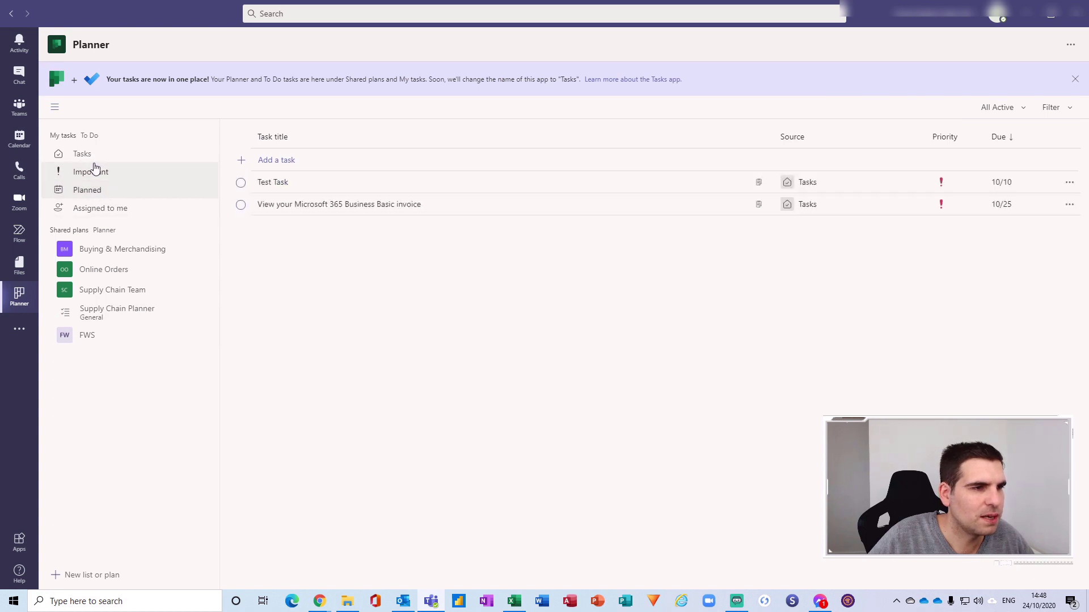
{"action": "left_click", "coordinate": [95, 210]}
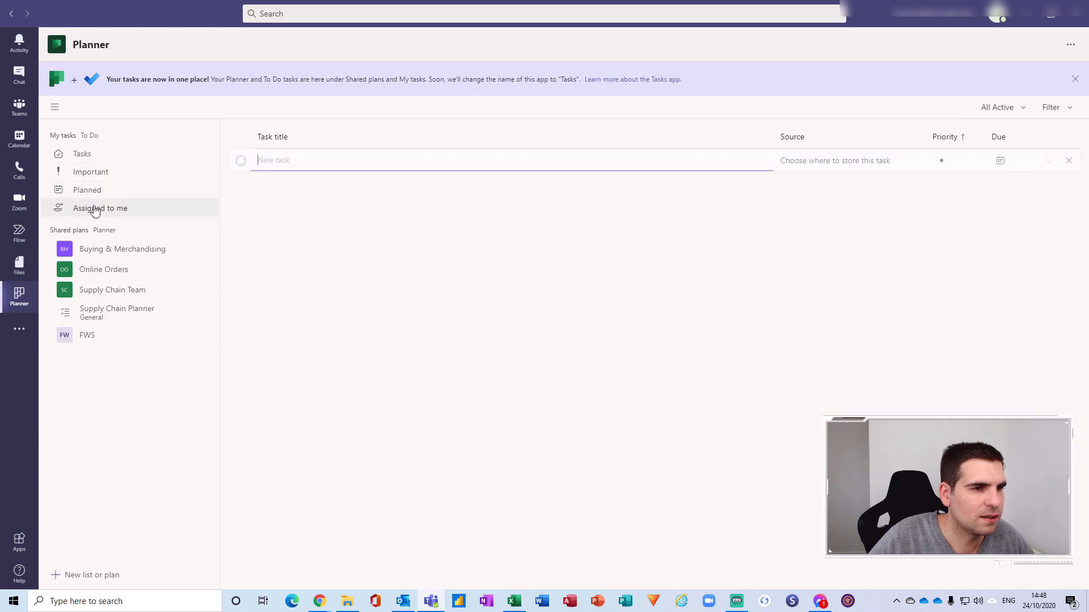
{"action": "left_click", "coordinate": [97, 179]}
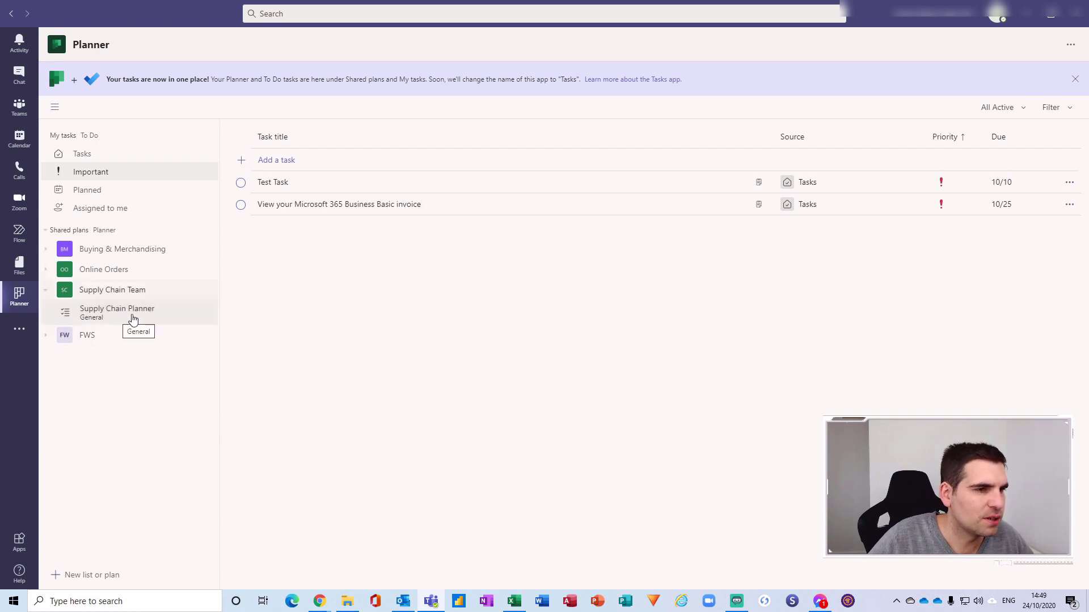
Step: In Supply Chain Planner, assign 'Test planner tast' to yourself, then open the Important list
{"action": "left_click", "coordinate": [112, 316]}
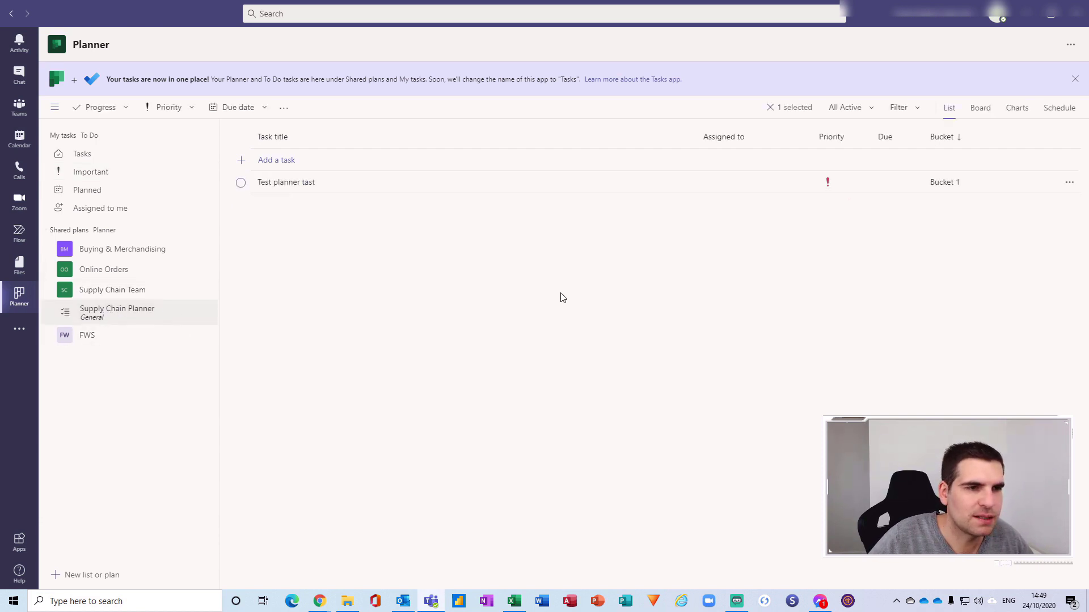
{"action": "left_click", "coordinate": [399, 190]}
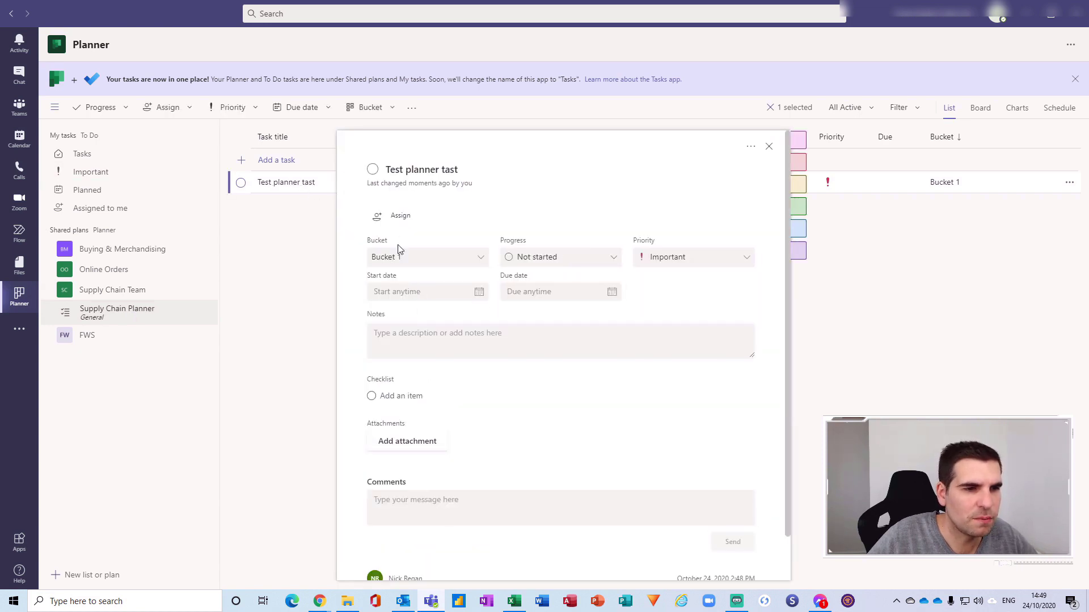
{"action": "left_click", "coordinate": [399, 219]}
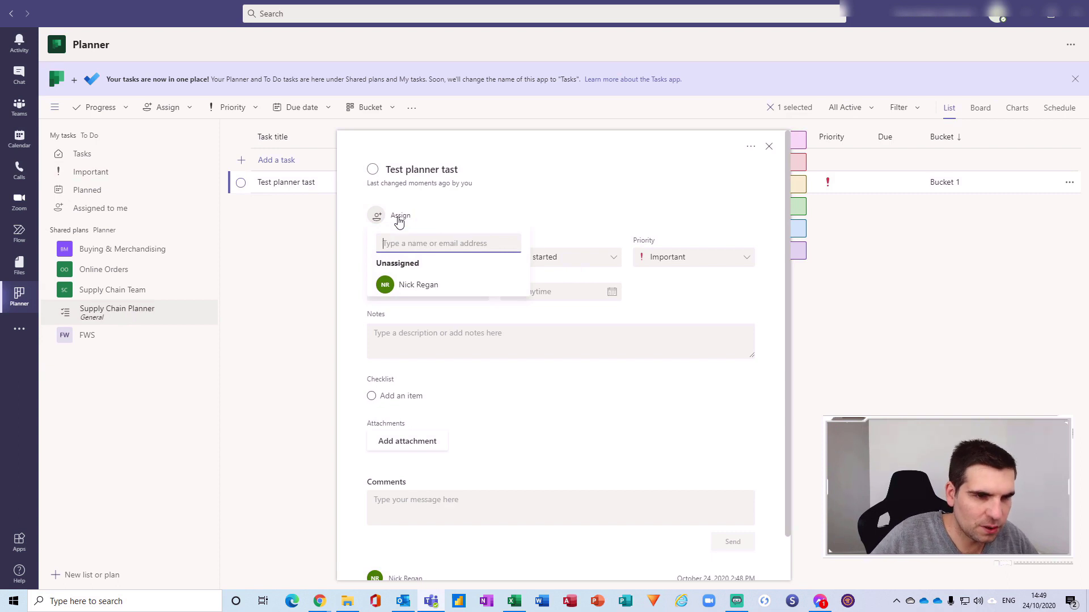
{"action": "left_click", "coordinate": [483, 288]}
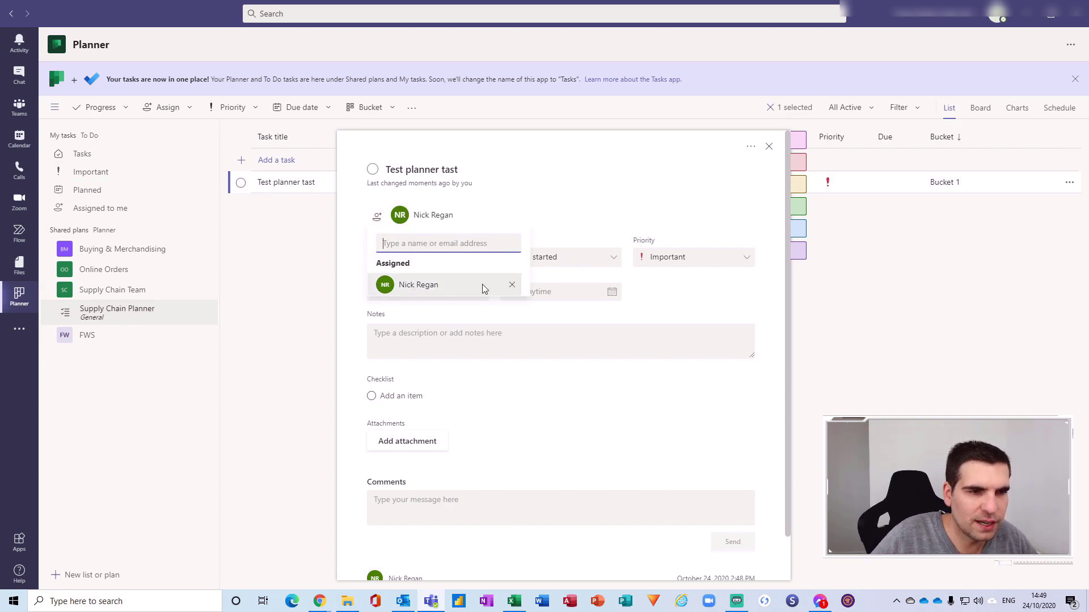
{"action": "left_click", "coordinate": [769, 149]}
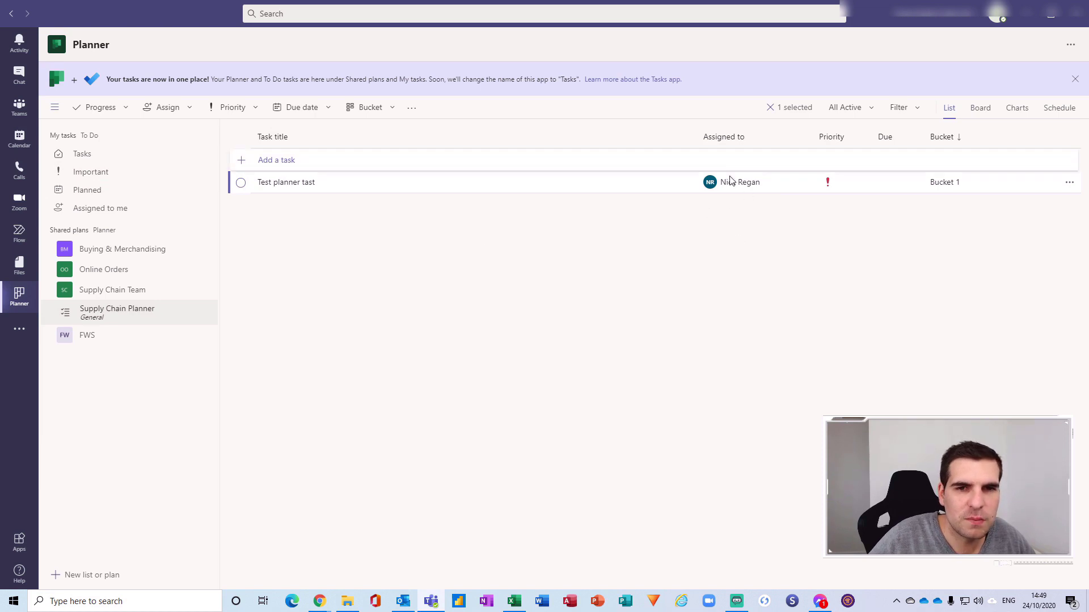
{"action": "left_click", "coordinate": [71, 175]}
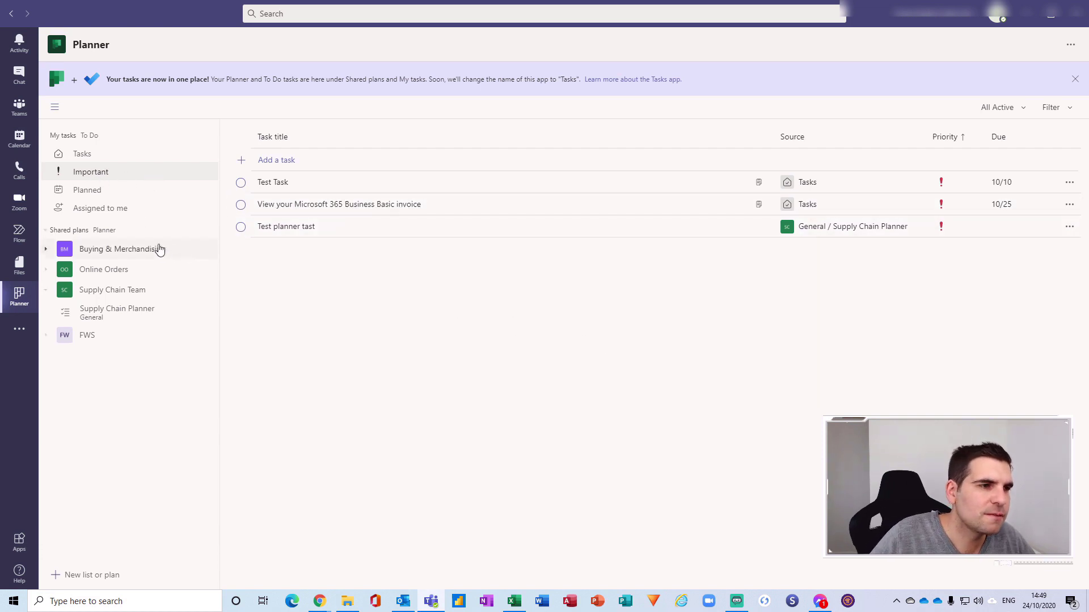
{"action": "left_click", "coordinate": [124, 153]}
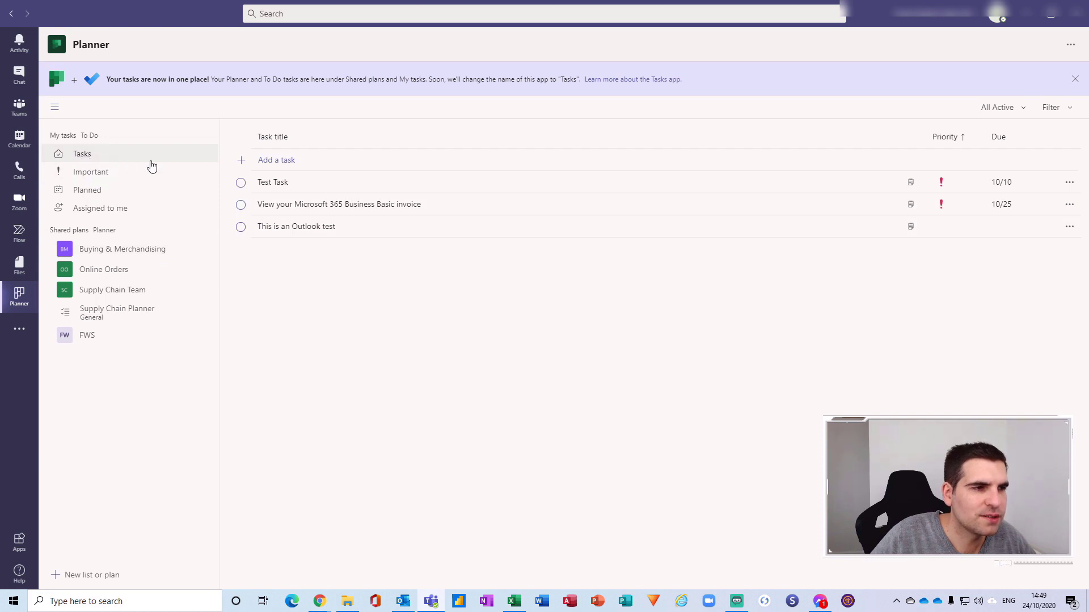
{"action": "left_click", "coordinate": [77, 192]}
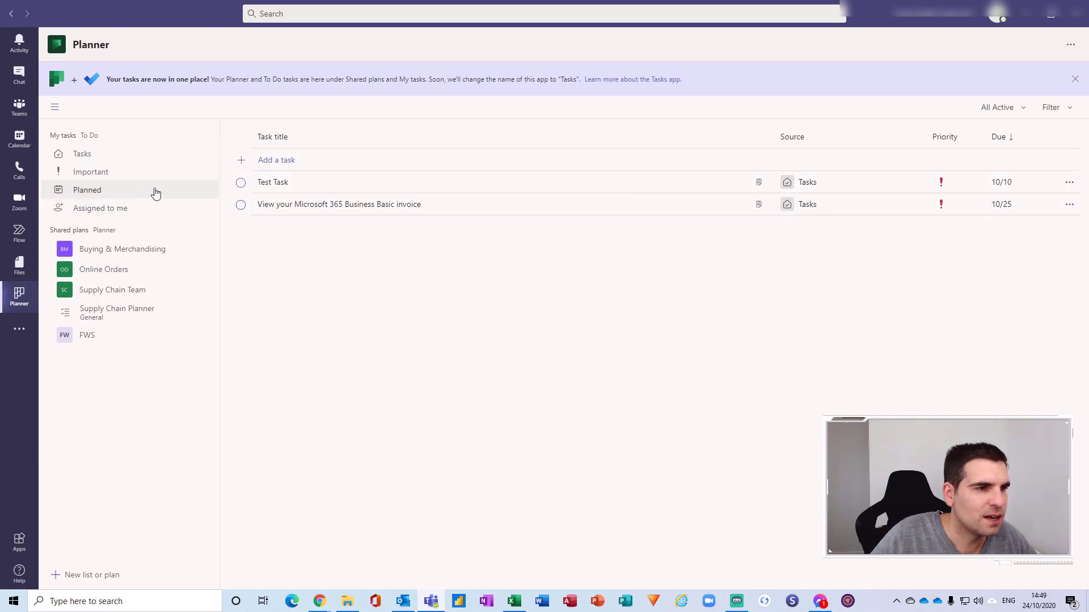
{"action": "left_click", "coordinate": [97, 176]}
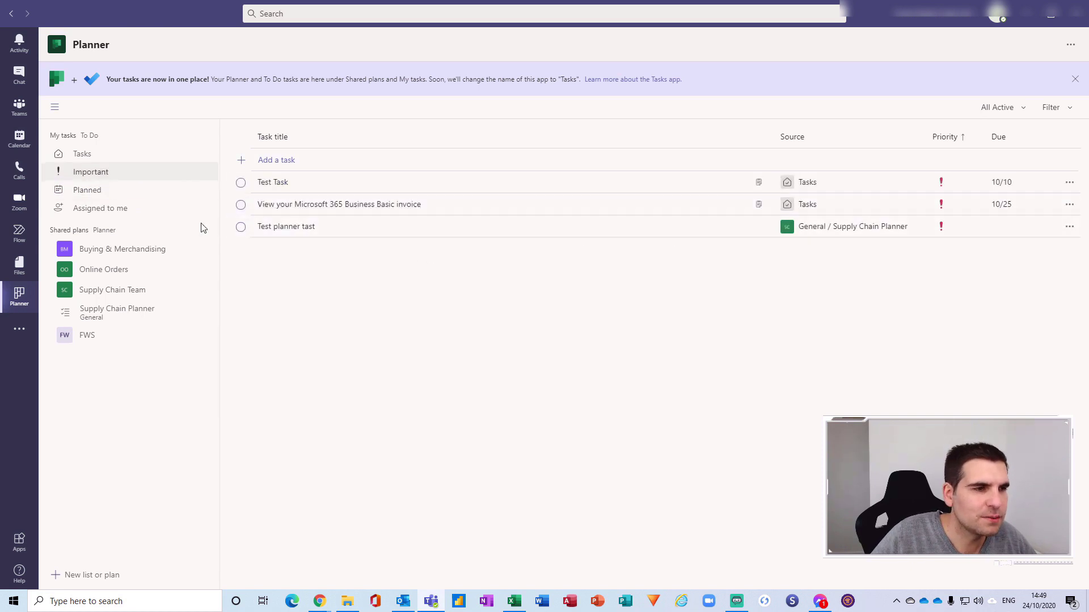
{"action": "left_click", "coordinate": [105, 212]}
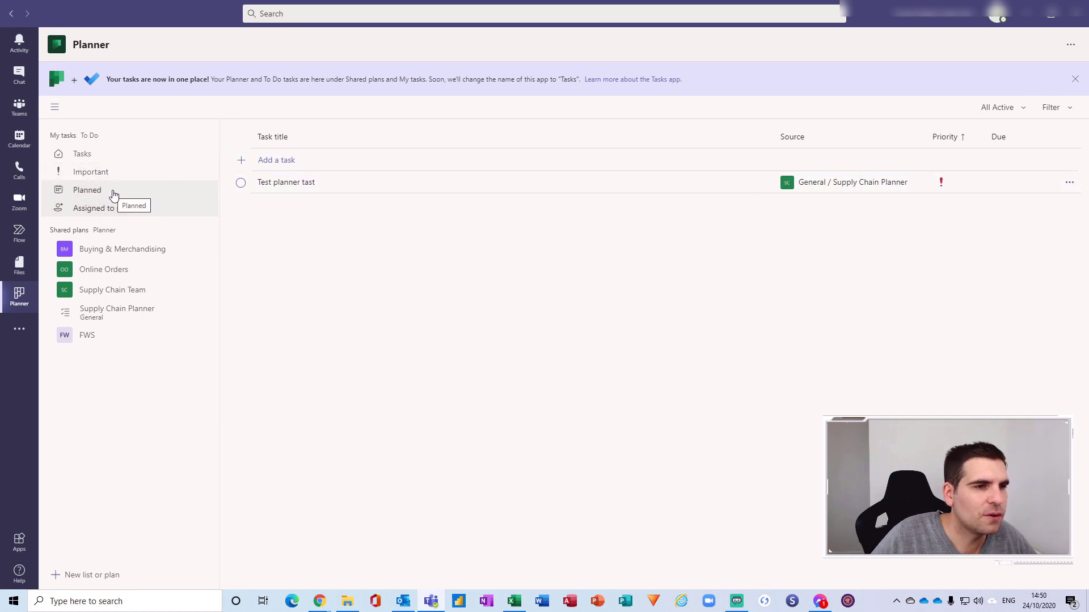
{"action": "left_click", "coordinate": [112, 174]}
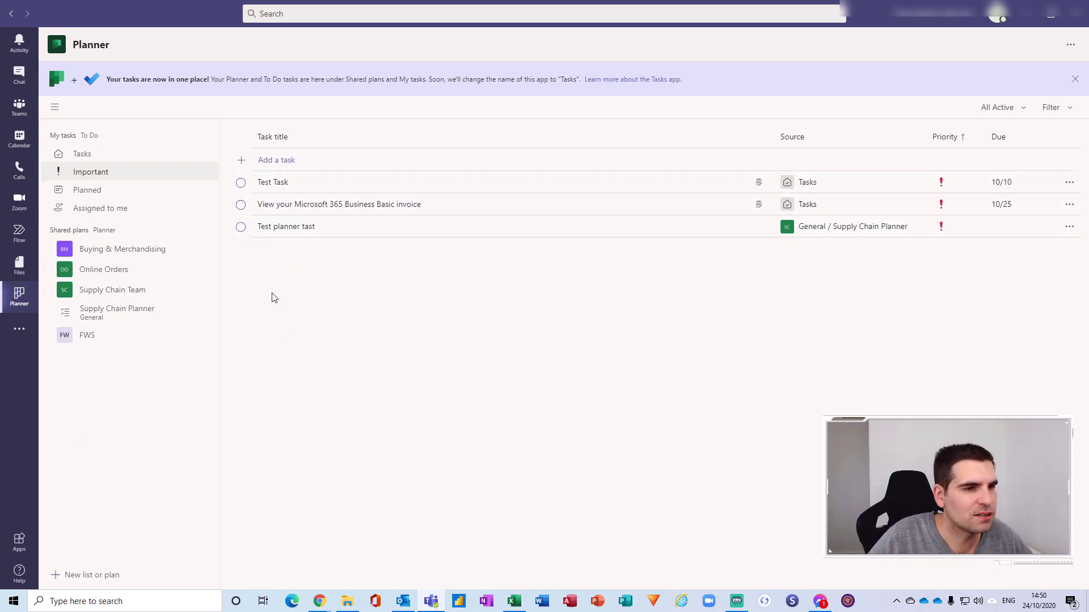
Step: Complete the invoice and 'Test planner tast' tasks, then compare the task list with Outlook's To-Do List
{"action": "left_click", "coordinate": [240, 205]}
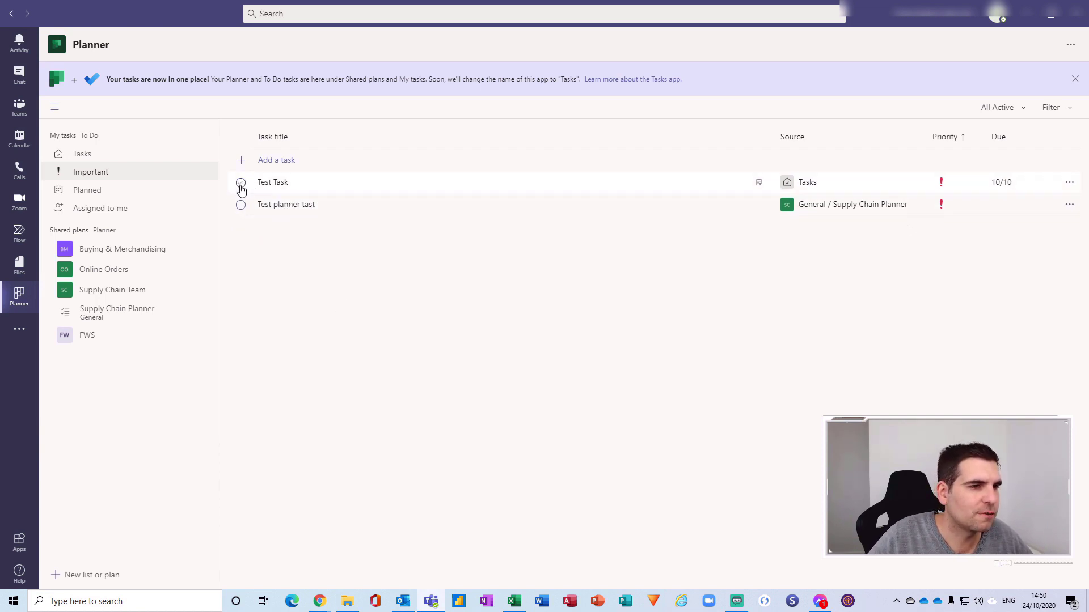
{"action": "left_click", "coordinate": [240, 204]}
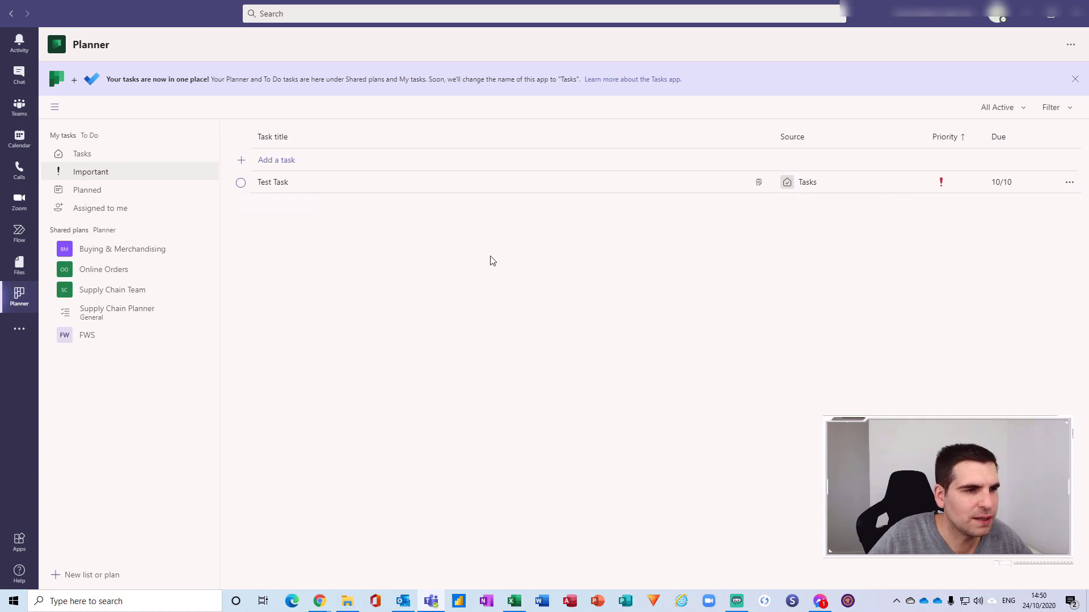
{"action": "left_click", "coordinate": [131, 156]}
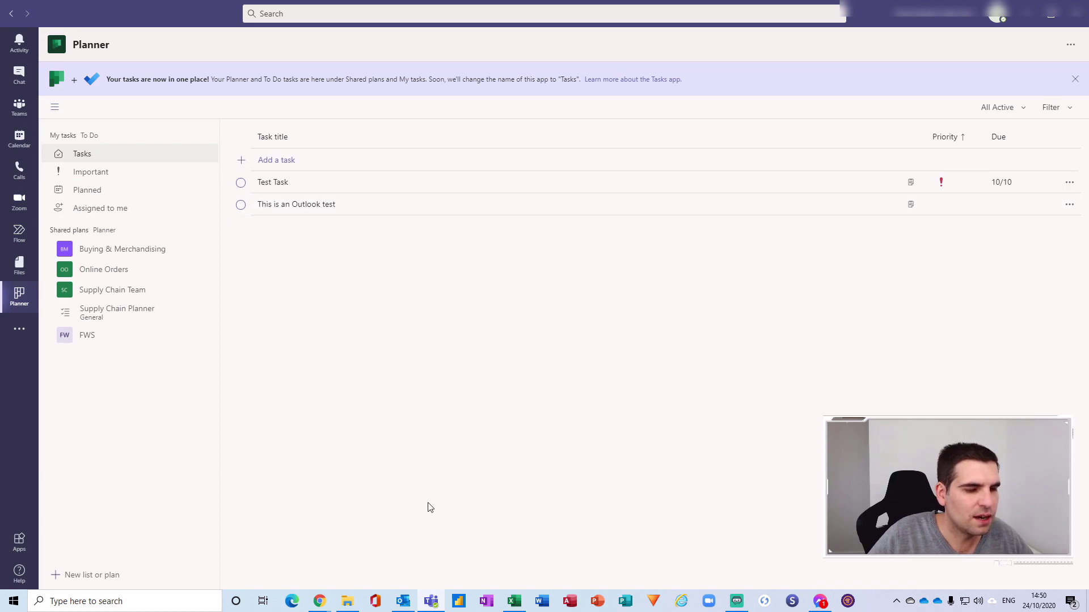
{"action": "left_click", "coordinate": [403, 602]}
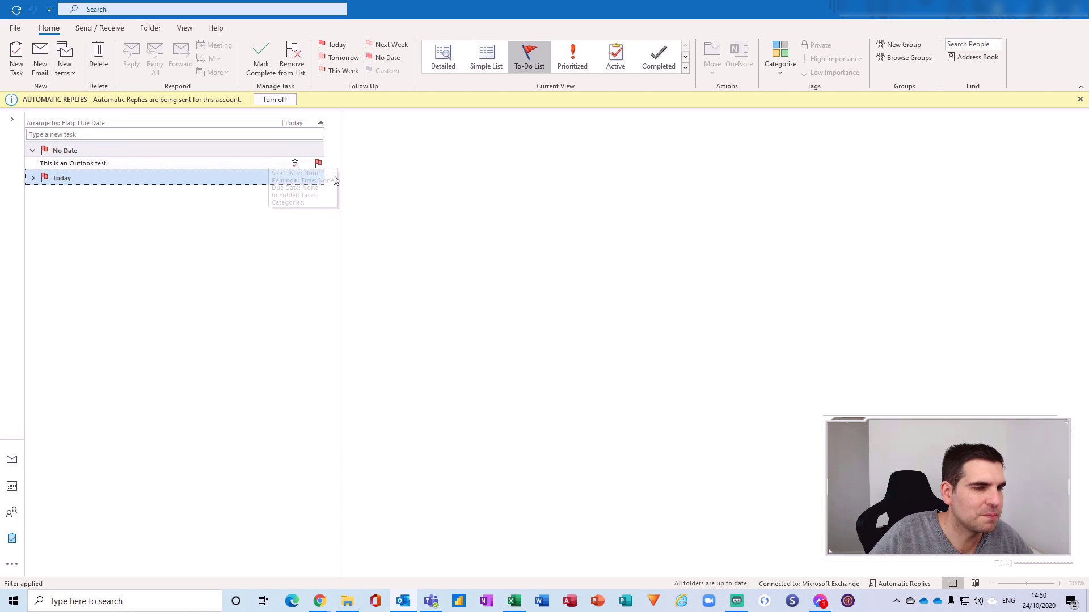
Step: Mark 'This is an Outlook test' complete in Teams and confirm it left Outlook's To-Do List
{"action": "left_click", "coordinate": [431, 601]}
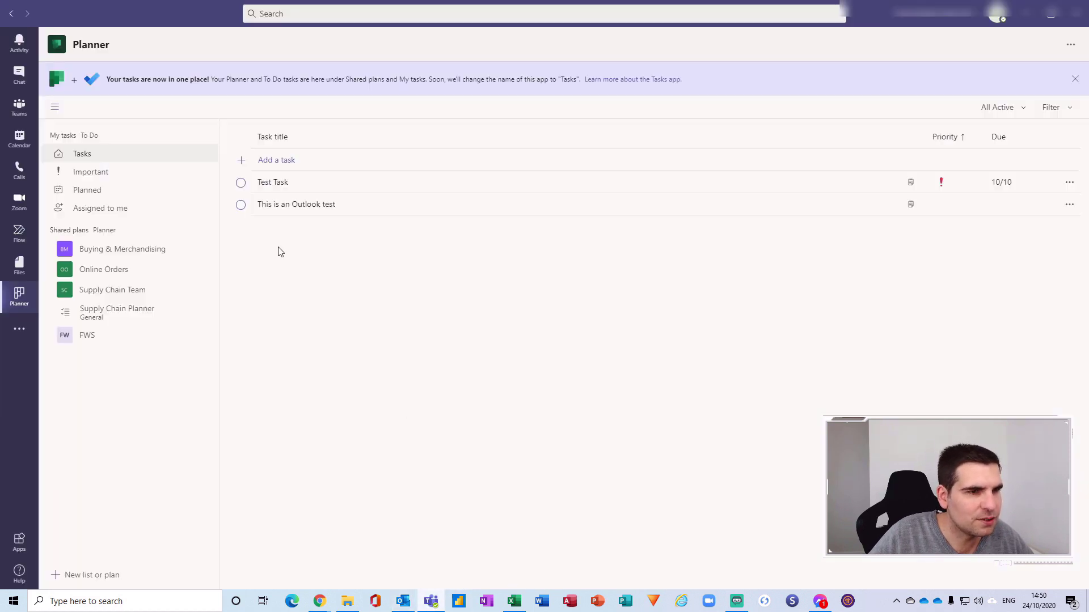
{"action": "left_click", "coordinate": [241, 205]}
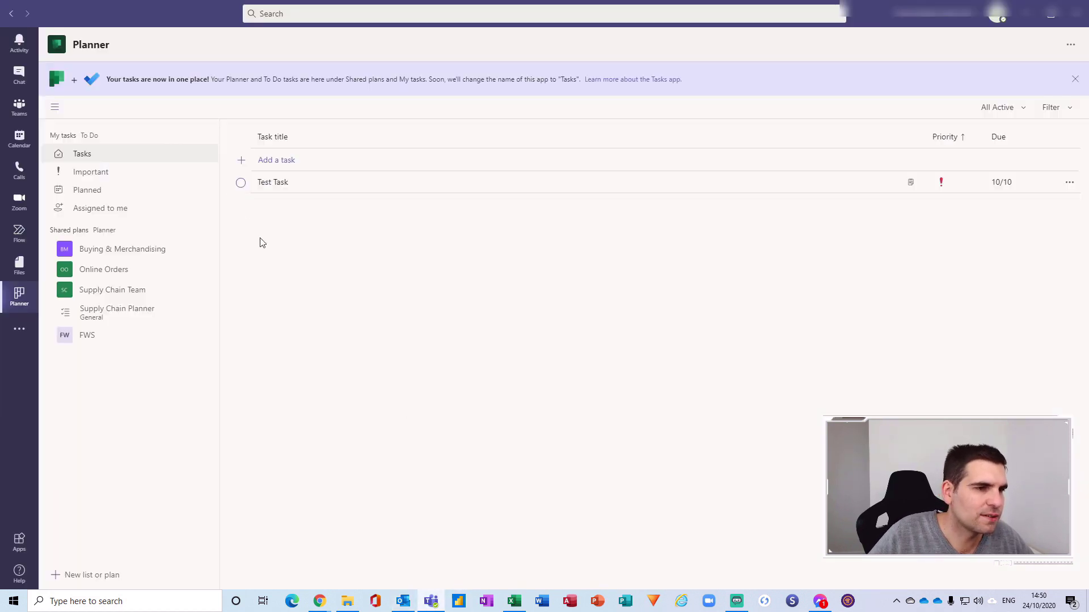
{"action": "left_click", "coordinate": [403, 601]}
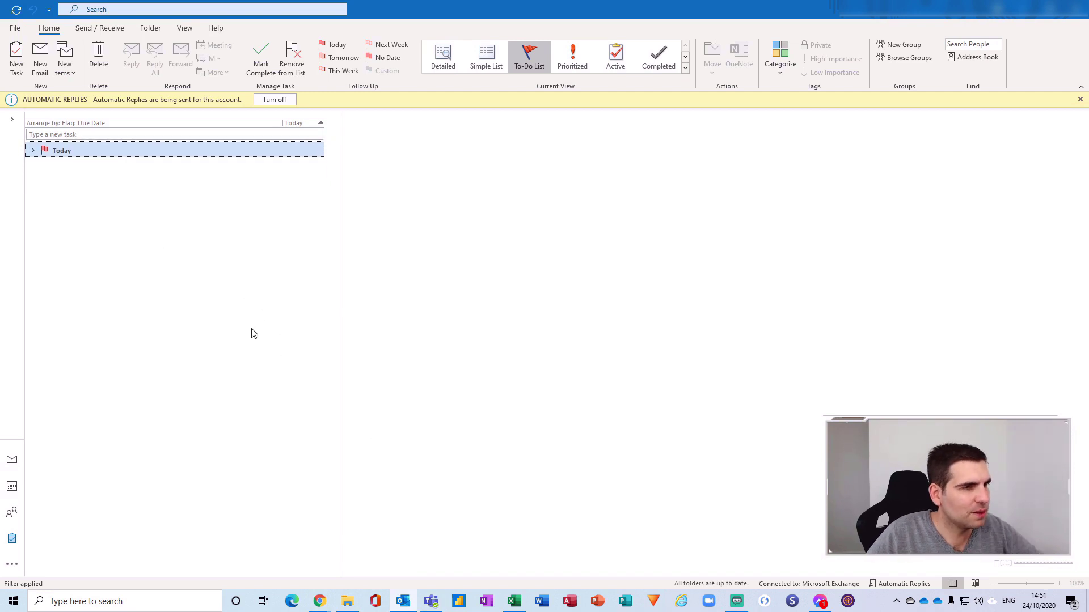
{"action": "left_click", "coordinate": [431, 601]}
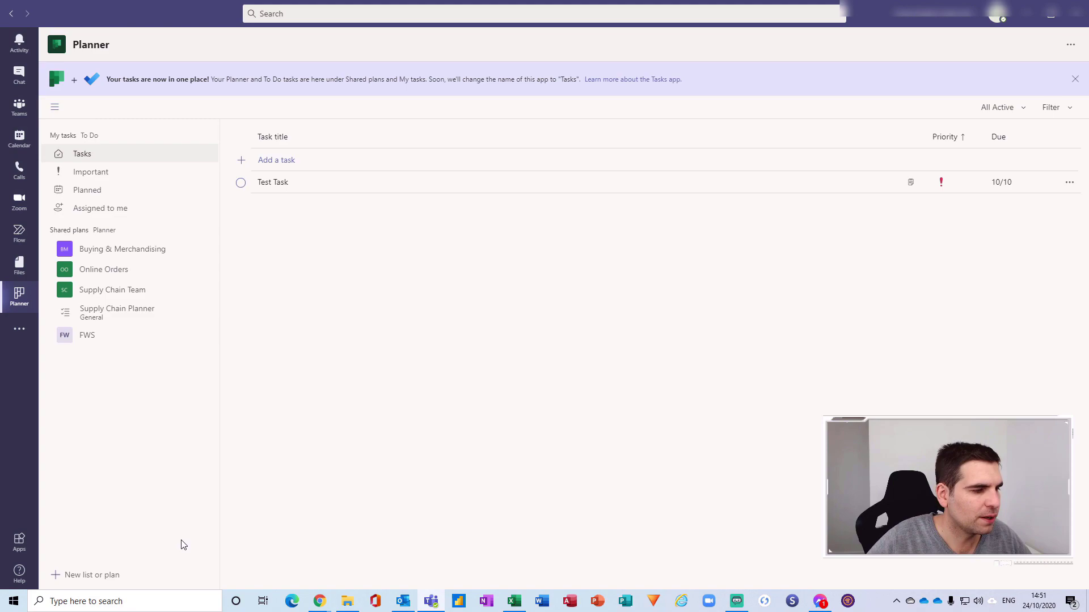
{"action": "key", "text": "alt+Tab"}
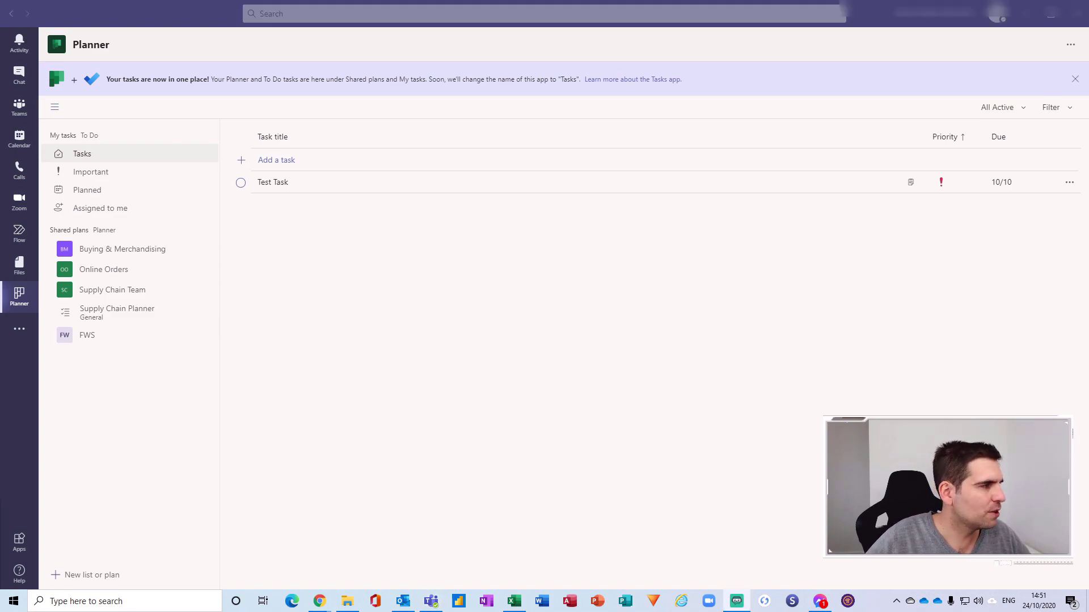